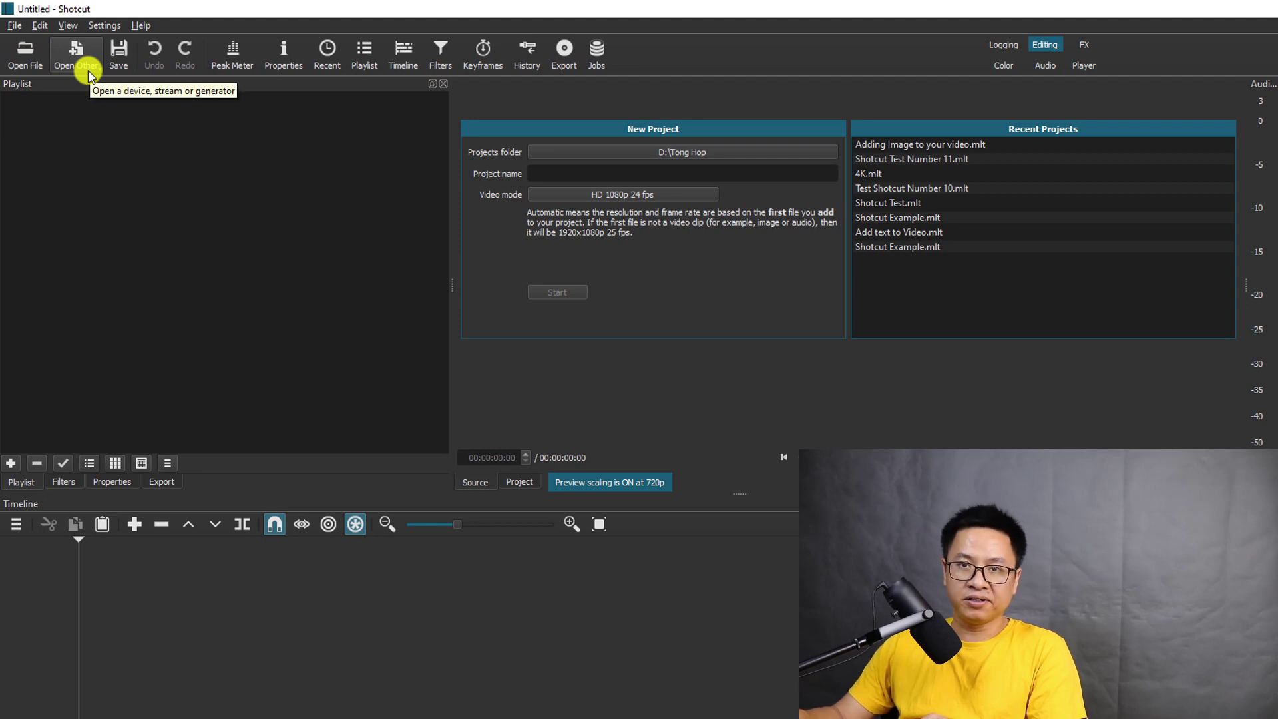
Step: Create an opaque black color clip, place it at the start of a new video track, and move the playhead onto it
left_click(85, 63)
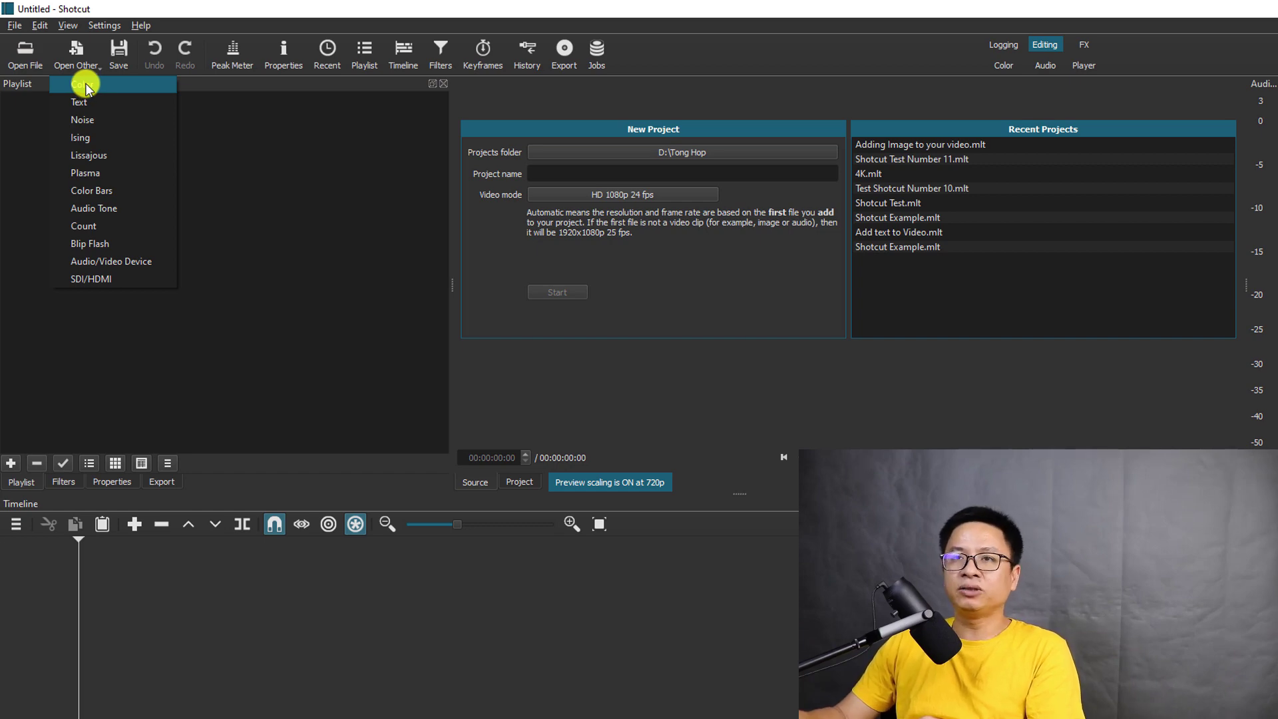
left_click(85, 87)
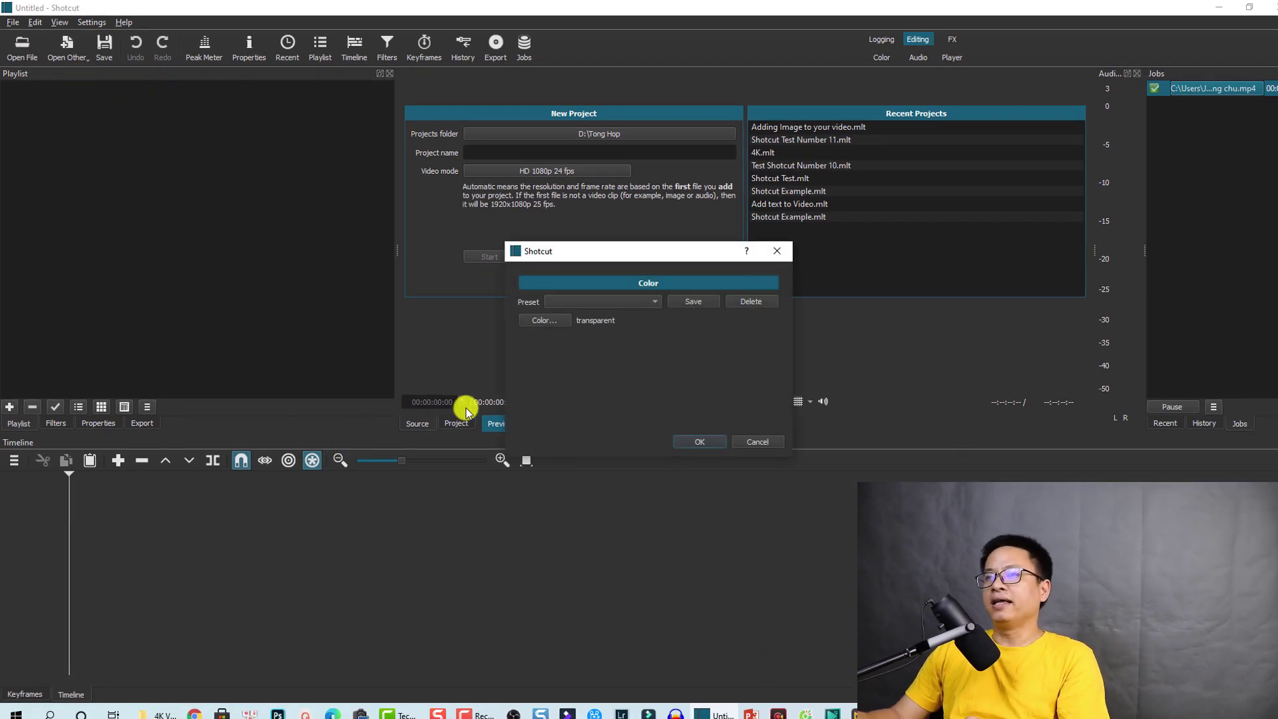
left_click(547, 320)
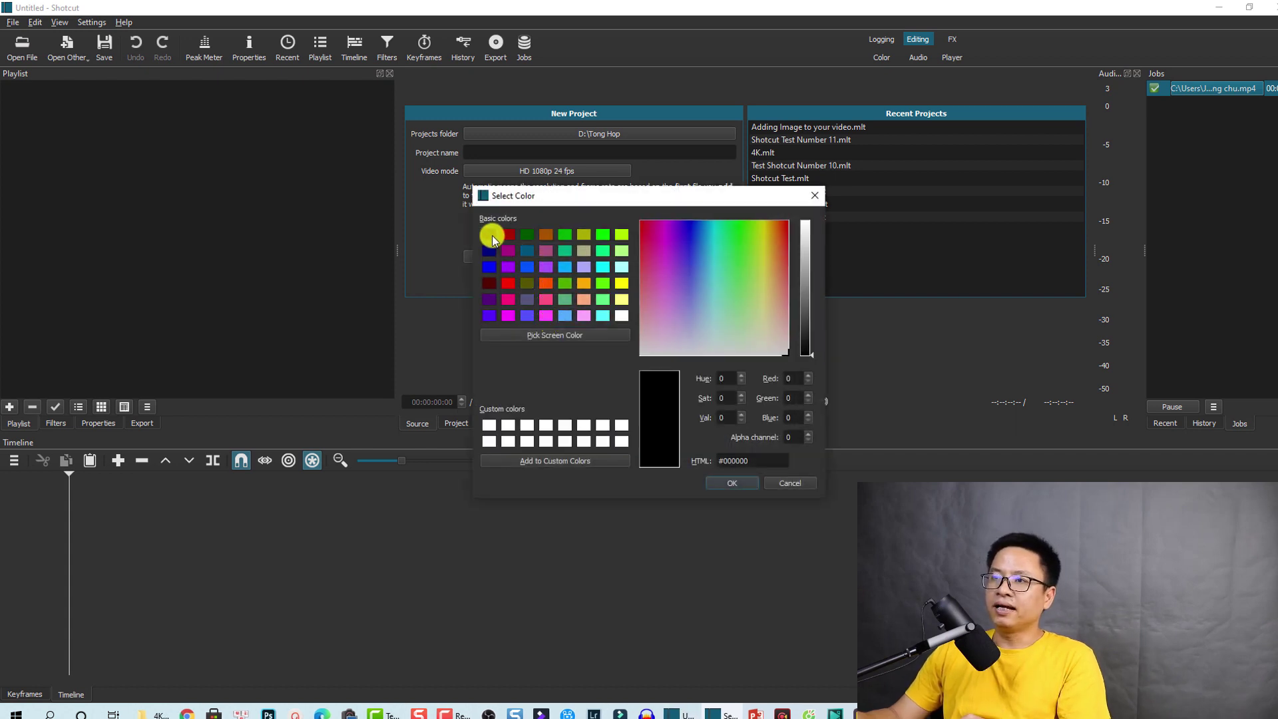
left_click(730, 484)
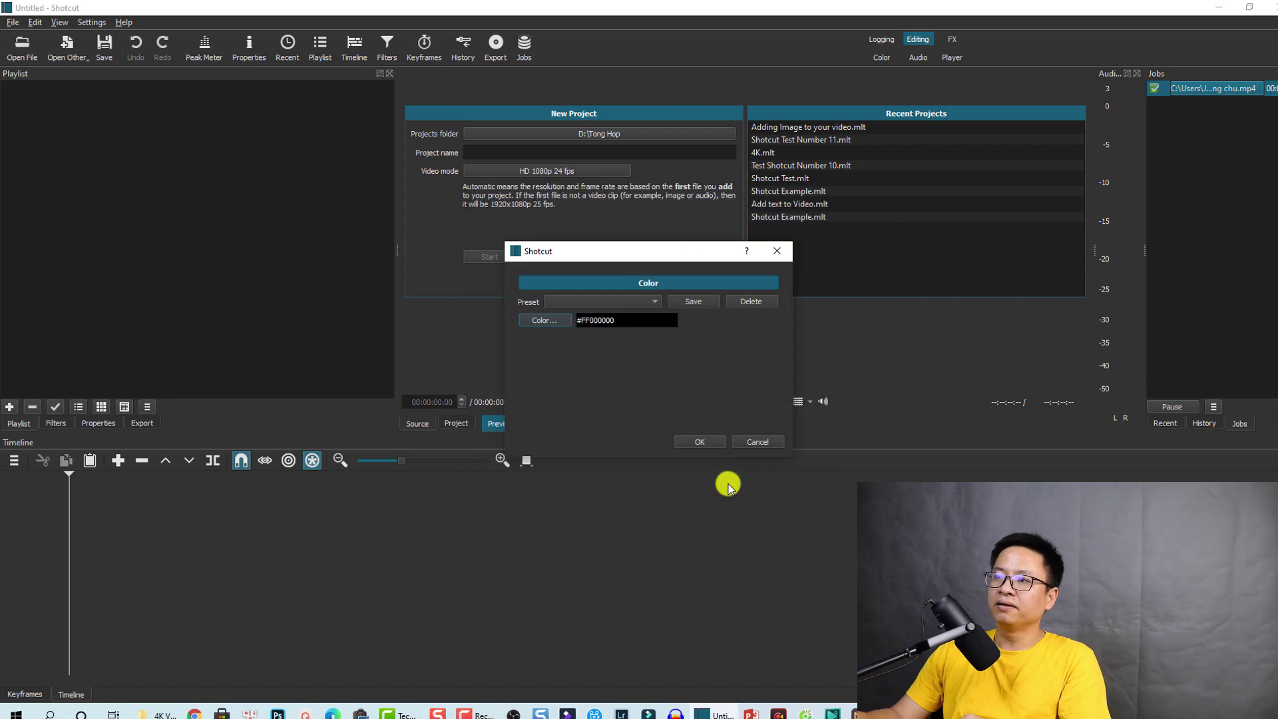
left_click(699, 442)
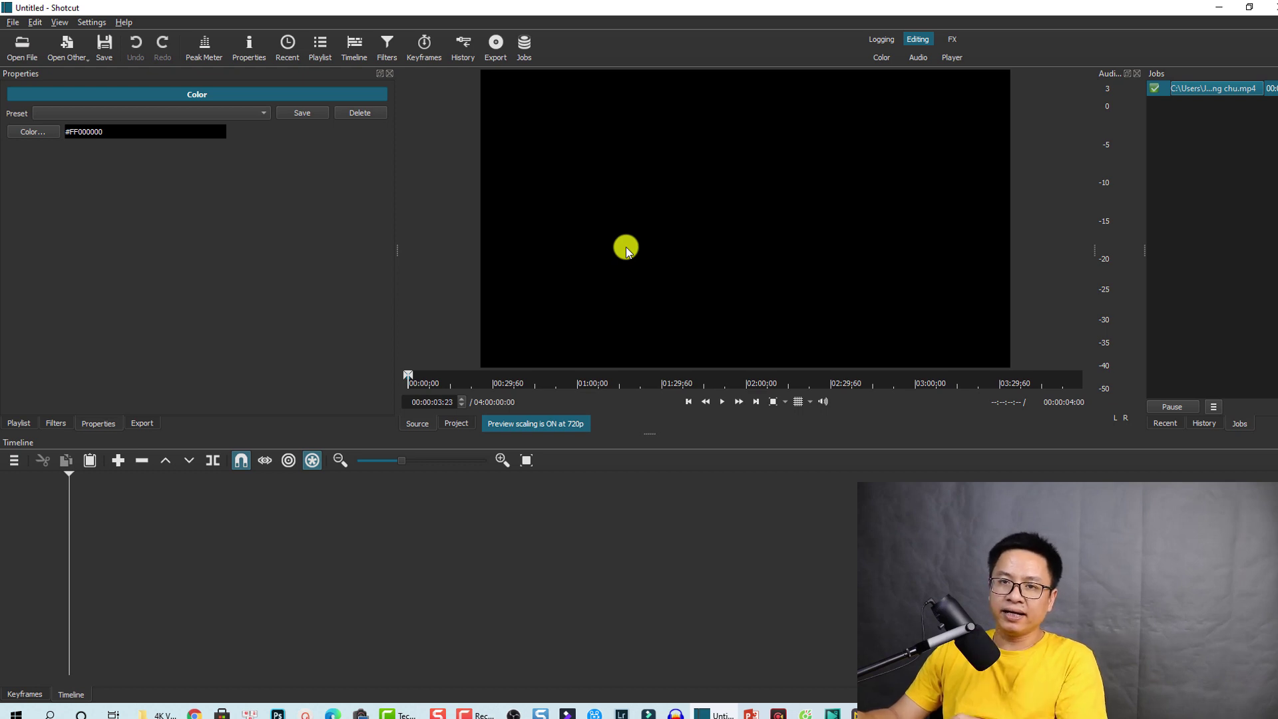
left_click_drag(626, 251, 71, 544)
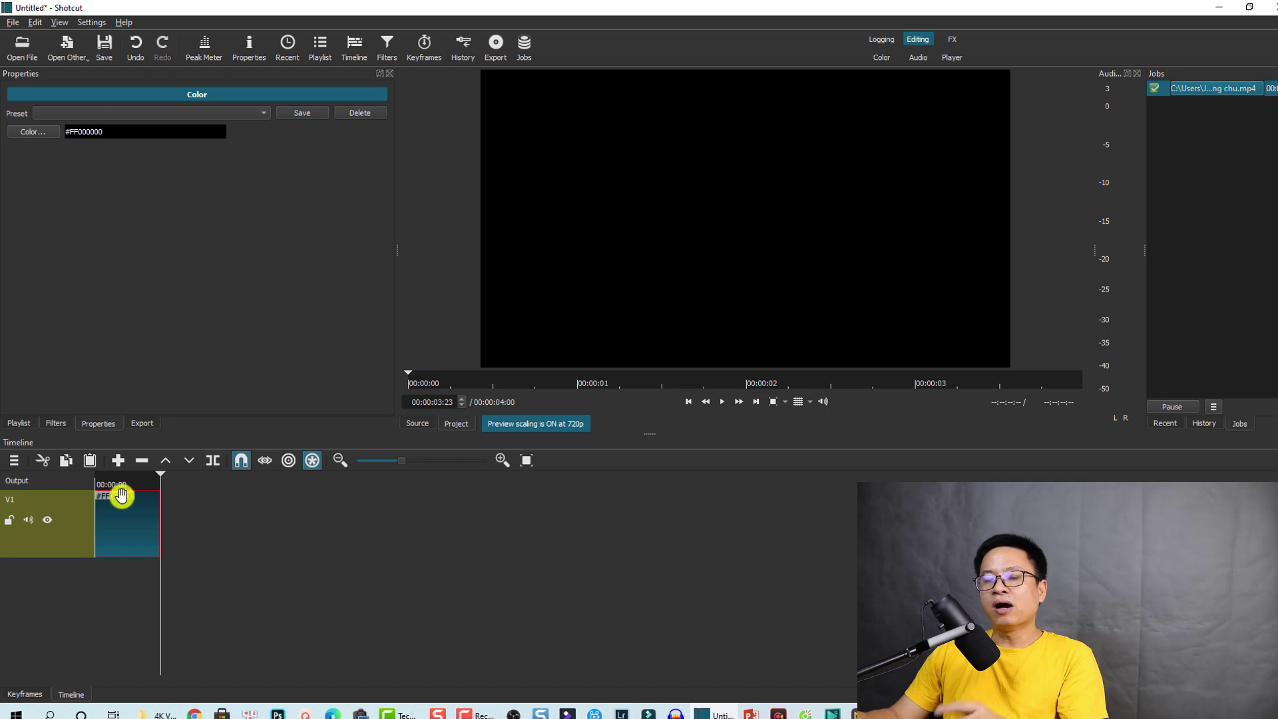
left_click(115, 481)
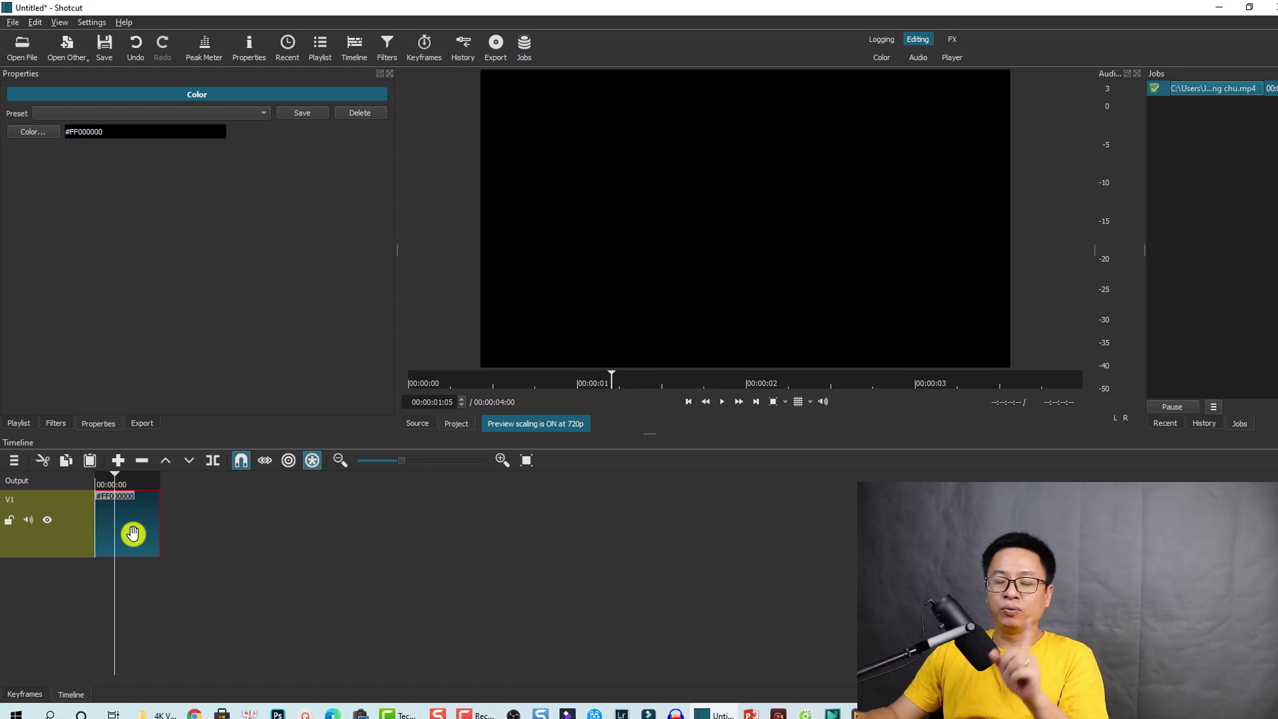
Step: Create a text clip reading VIDEO TEXT with a transparent background and pause its playback
left_click(69, 53)
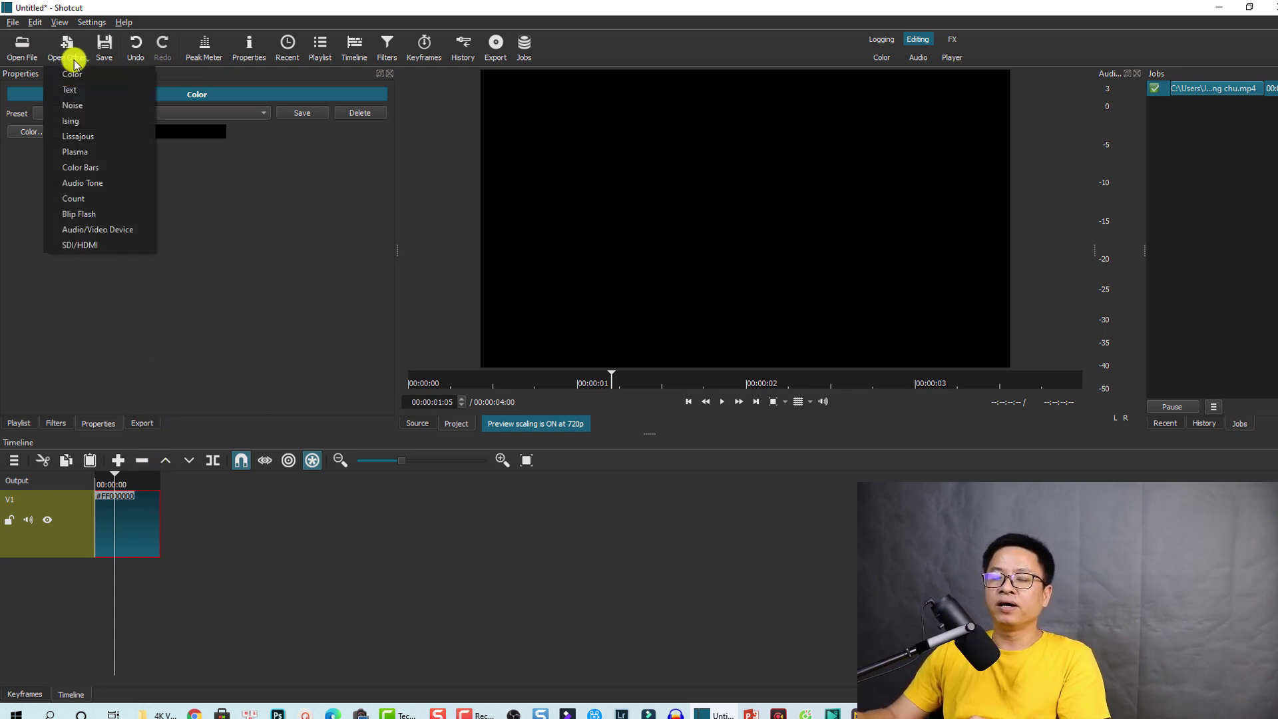
left_click(79, 92)
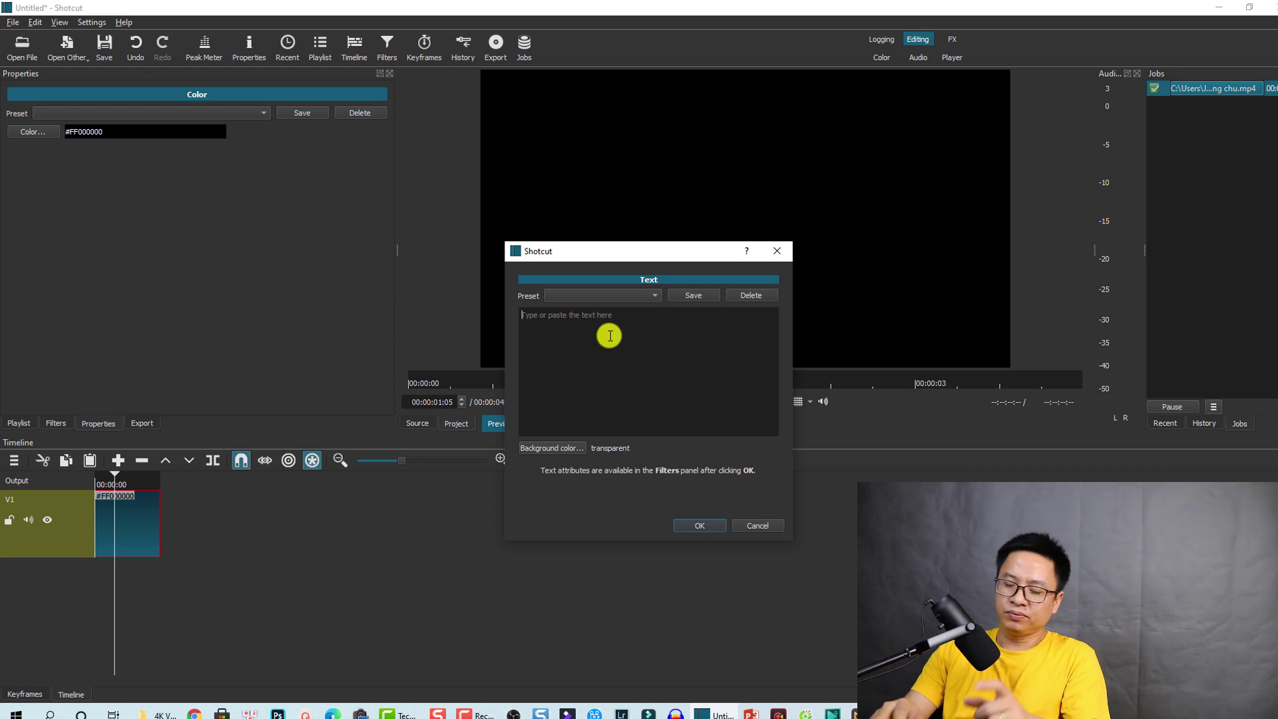
type("VIDEO TEXT")
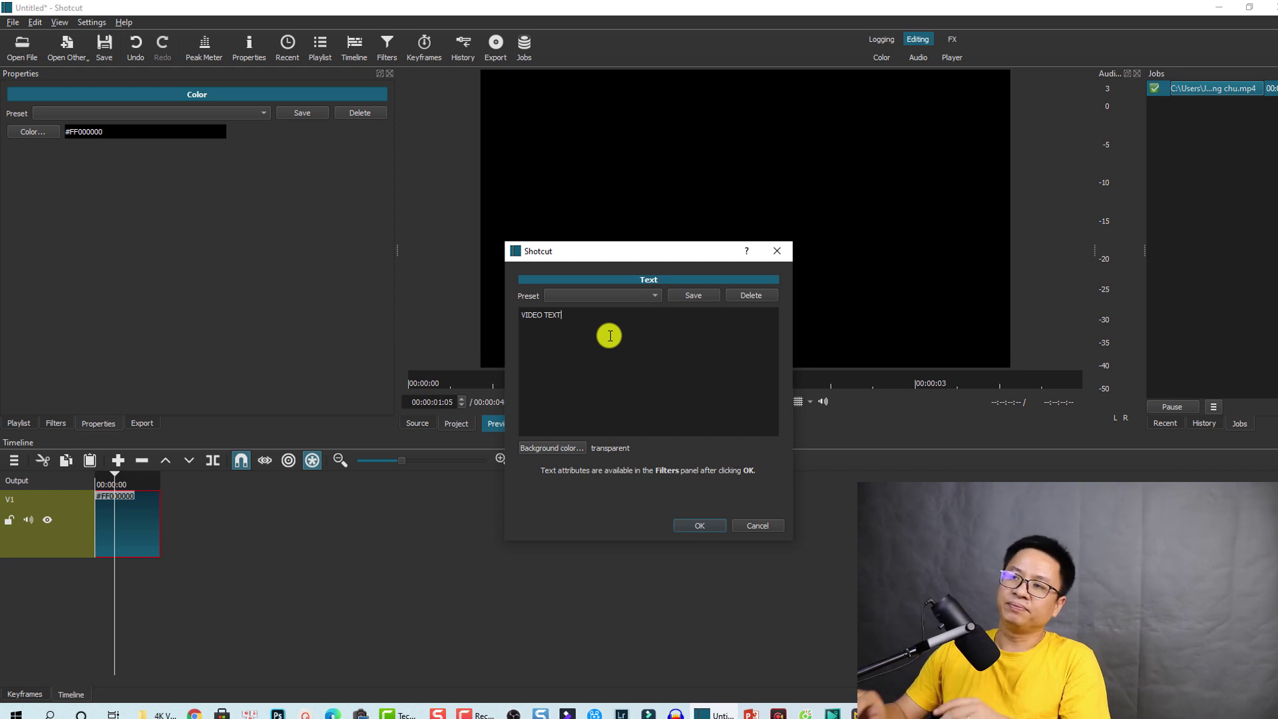
left_click(696, 525)
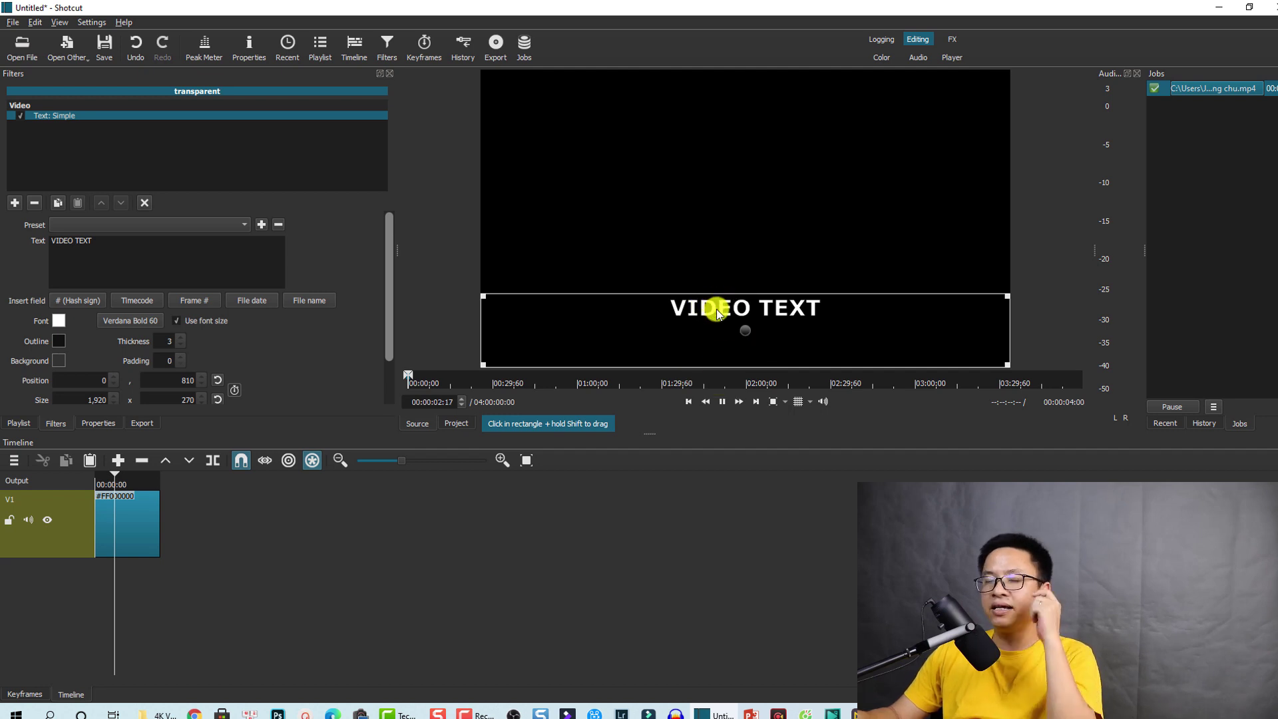
key("space")
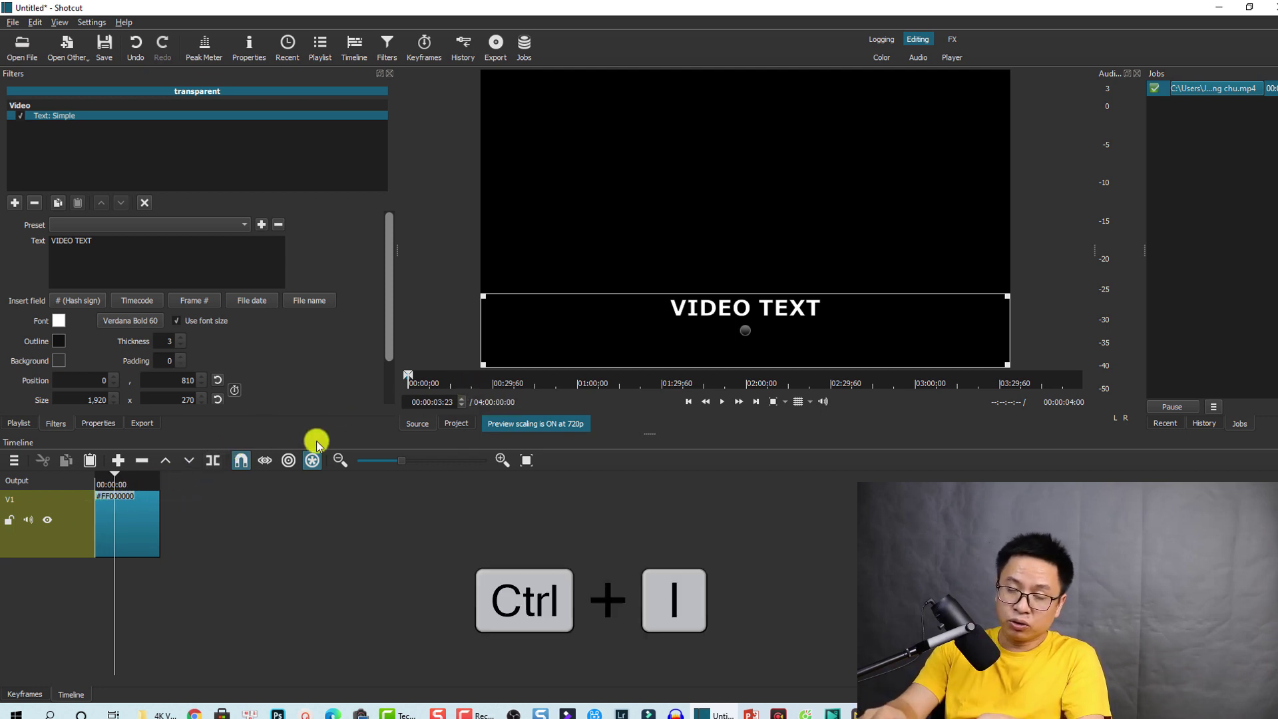
Step: Add a second video track and place the text clip at its start, above the black color clip
key("ctrl+i")
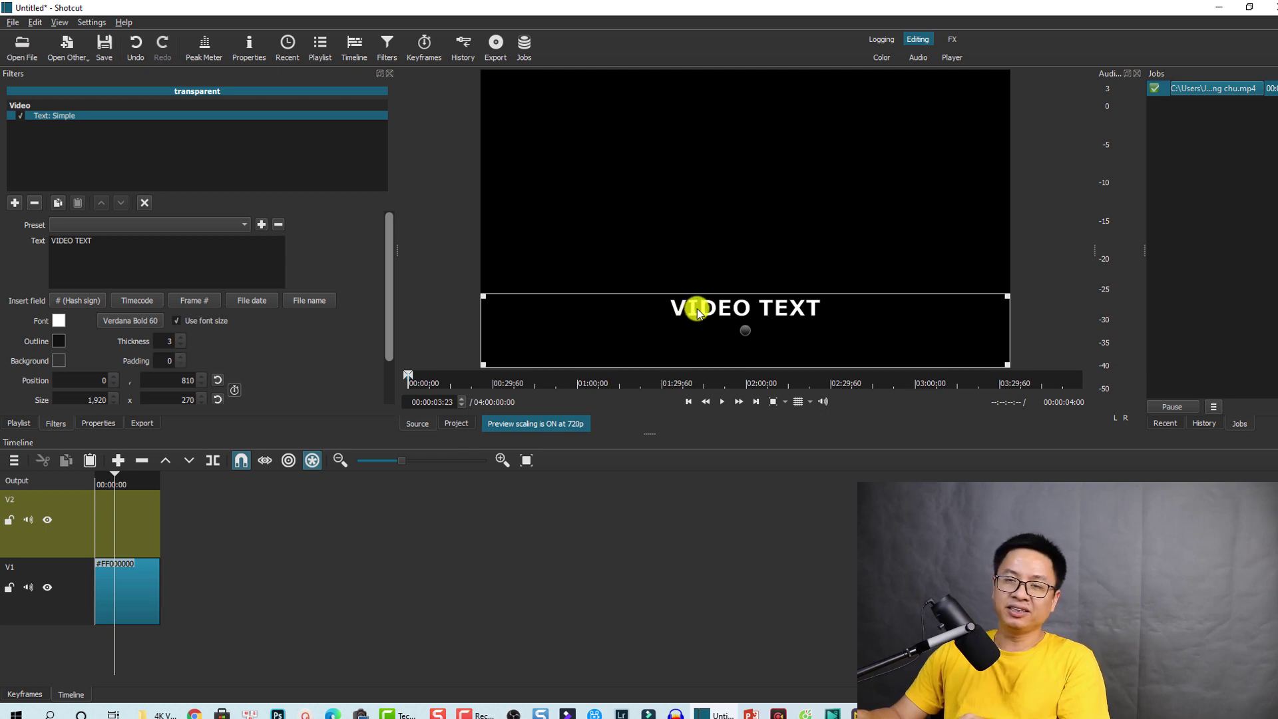
left_click_drag(697, 313, 102, 519)
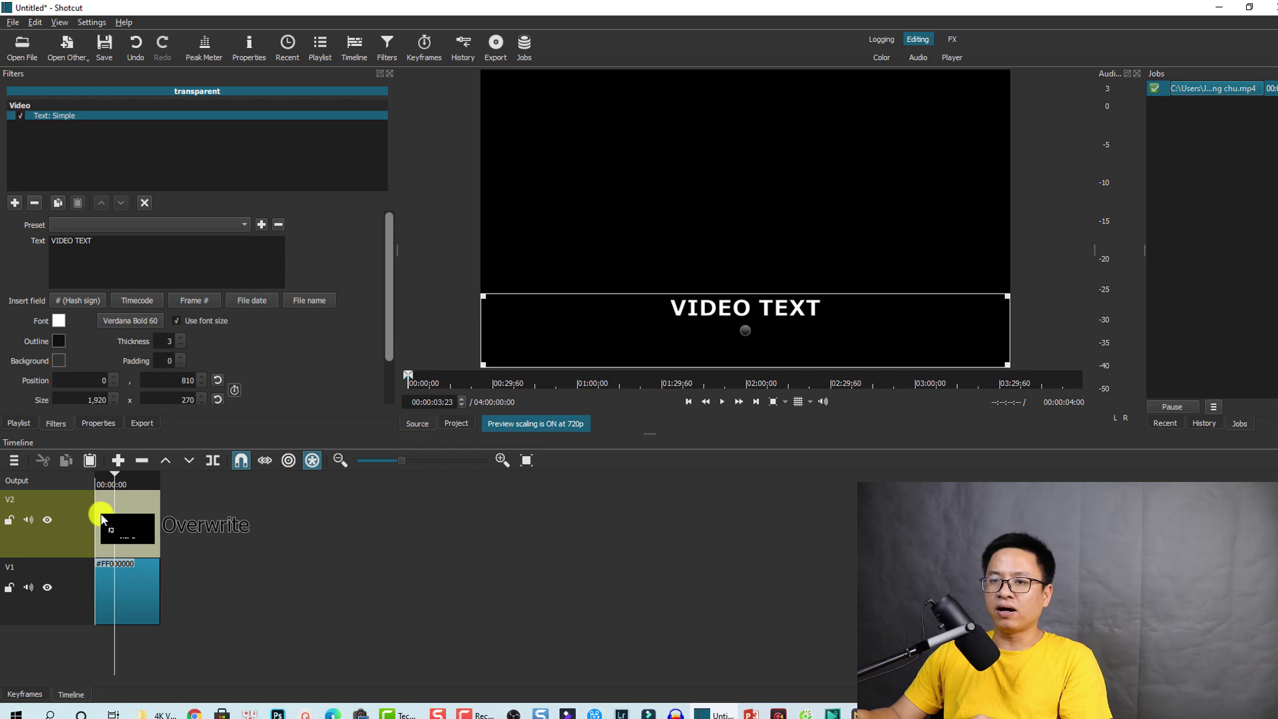
left_click_drag(102, 518, 106, 514)
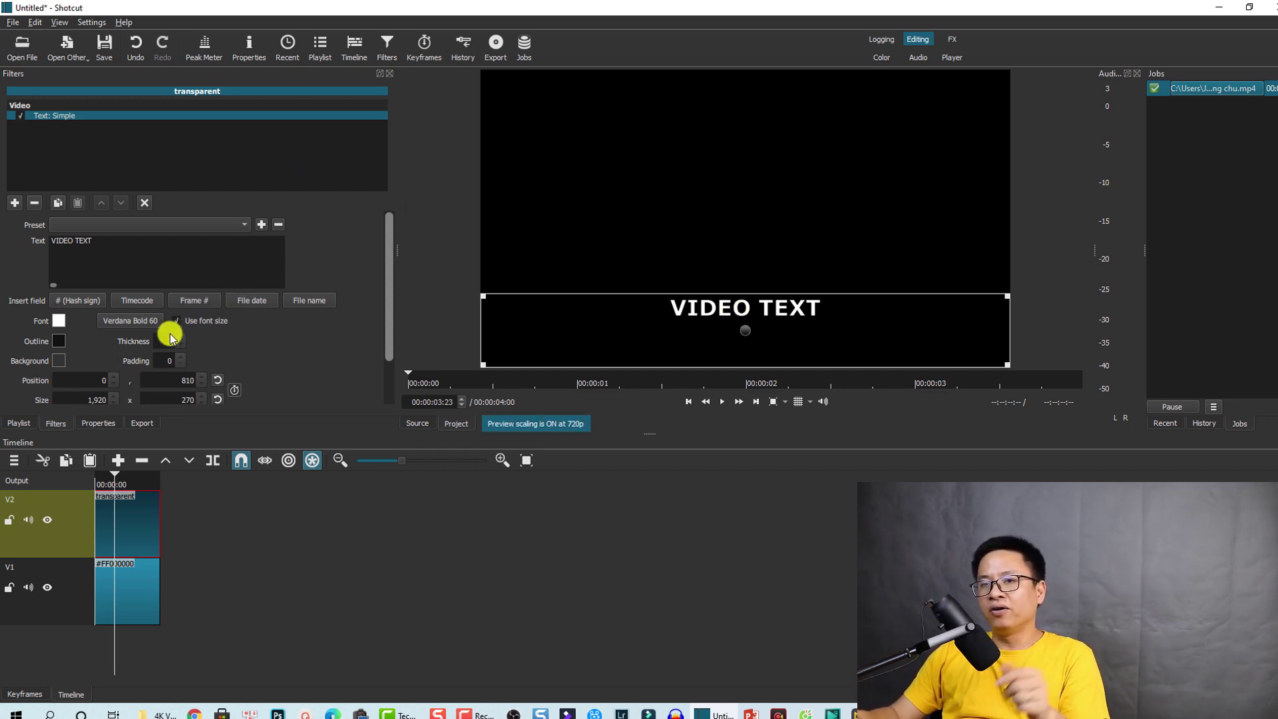
Step: Set the text's font to Impact and turn off the fixed font size option
left_click(123, 322)
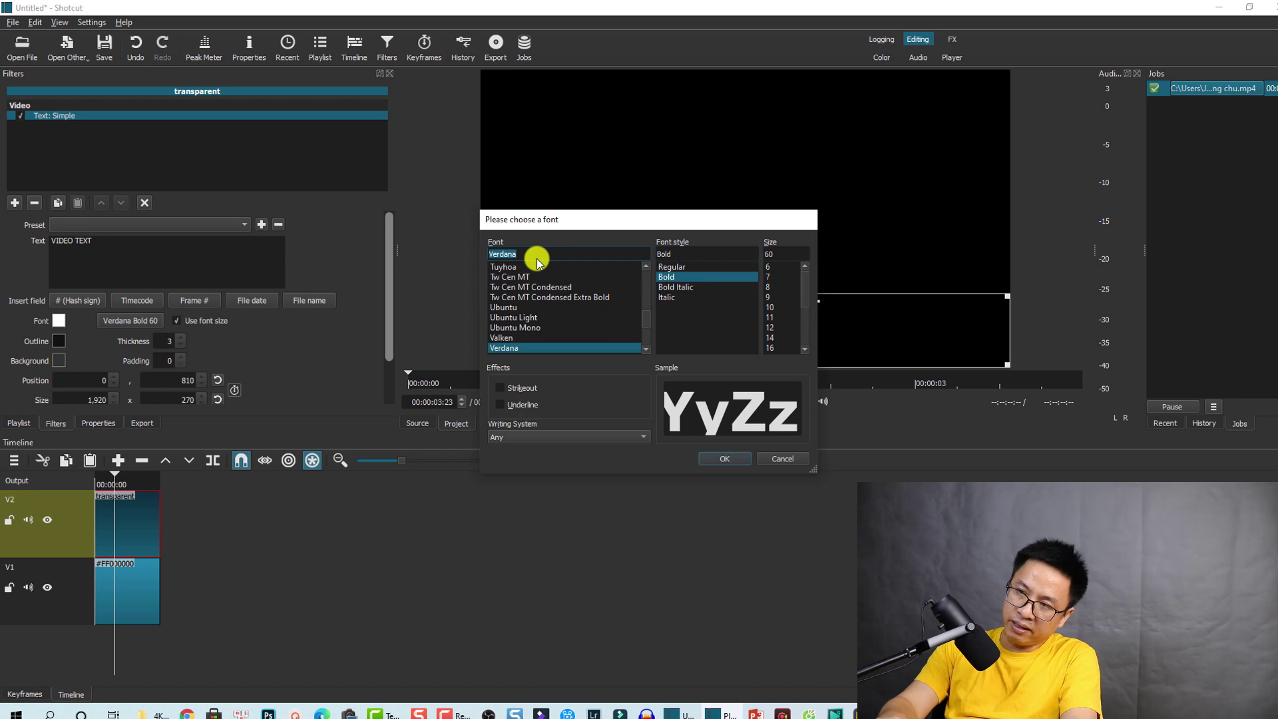
type("Impact")
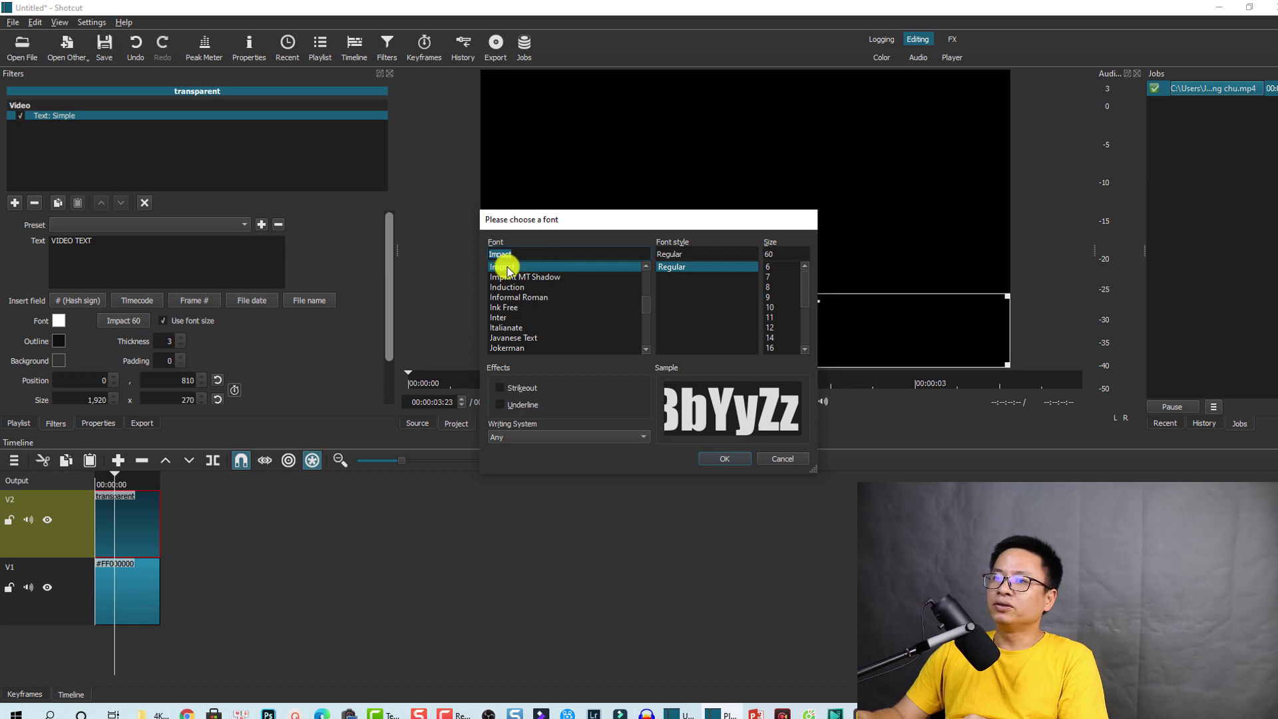
left_click(719, 459)
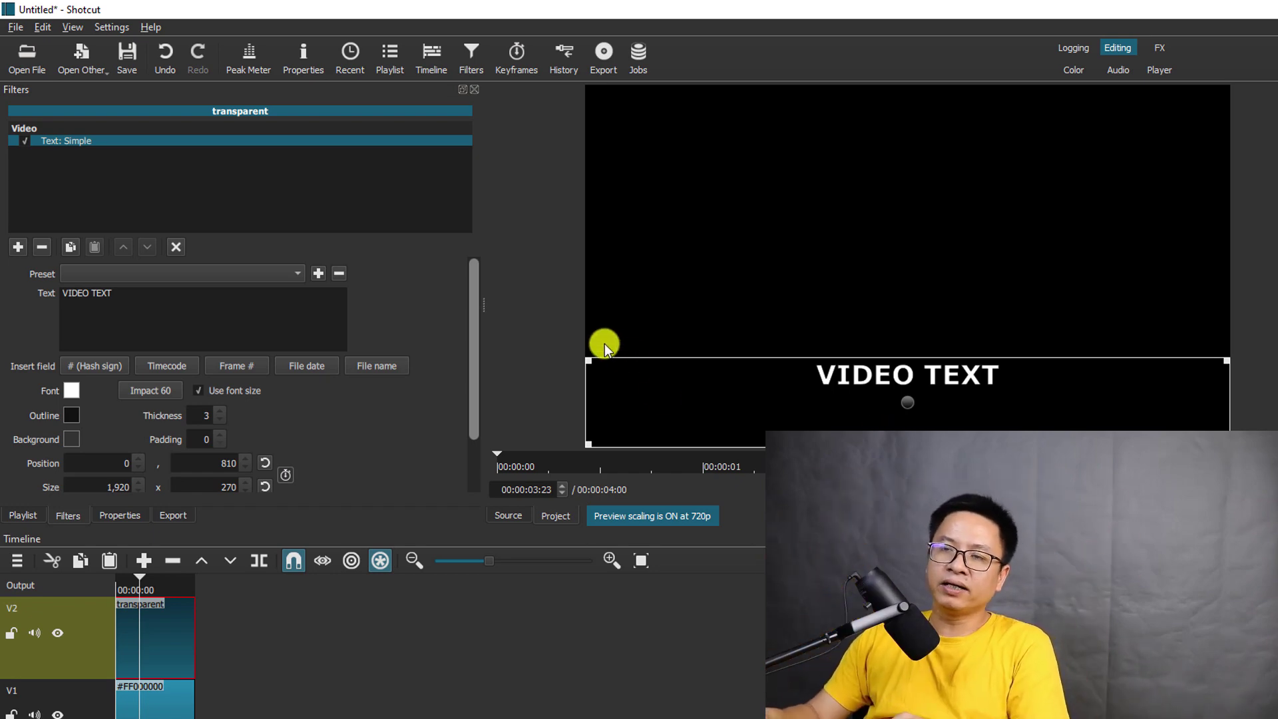
left_click(201, 389)
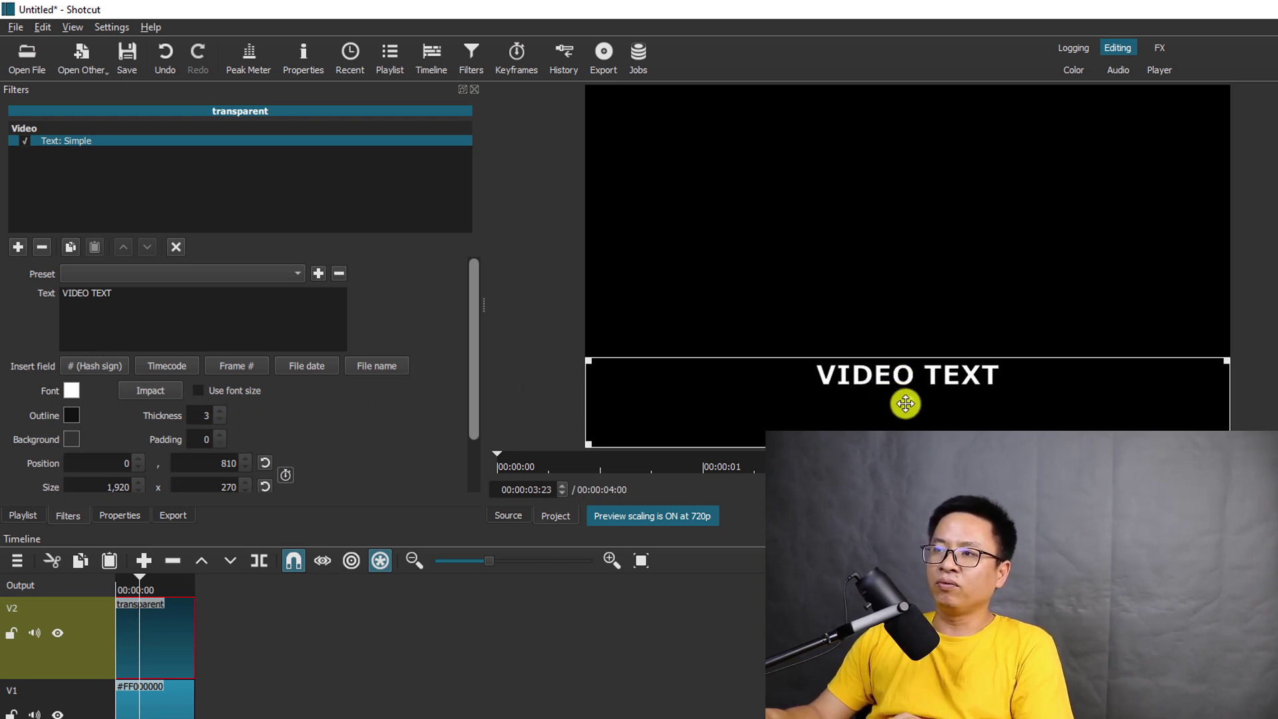
Step: Move the text box to the middle of the frame, enlarge it to about 1932 x 498, and scrub back to refresh the preview
left_click_drag(906, 390, 905, 232)
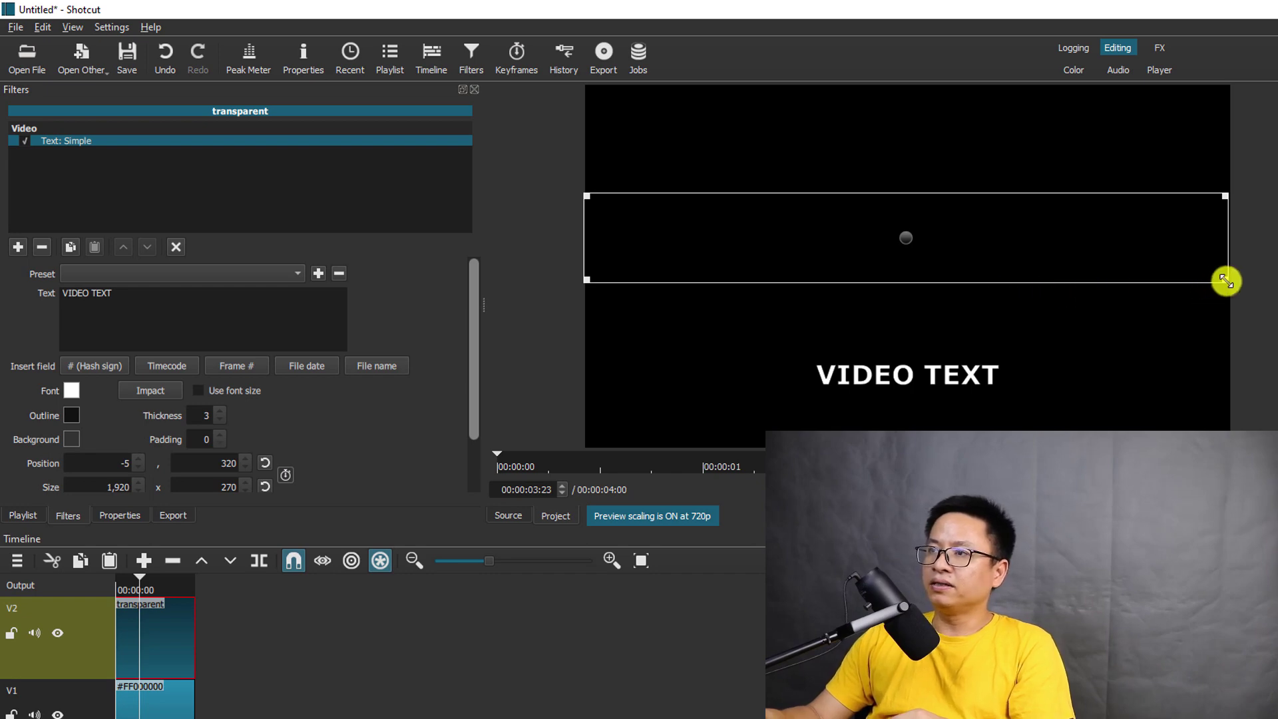
left_click_drag(1226, 282, 1232, 366)
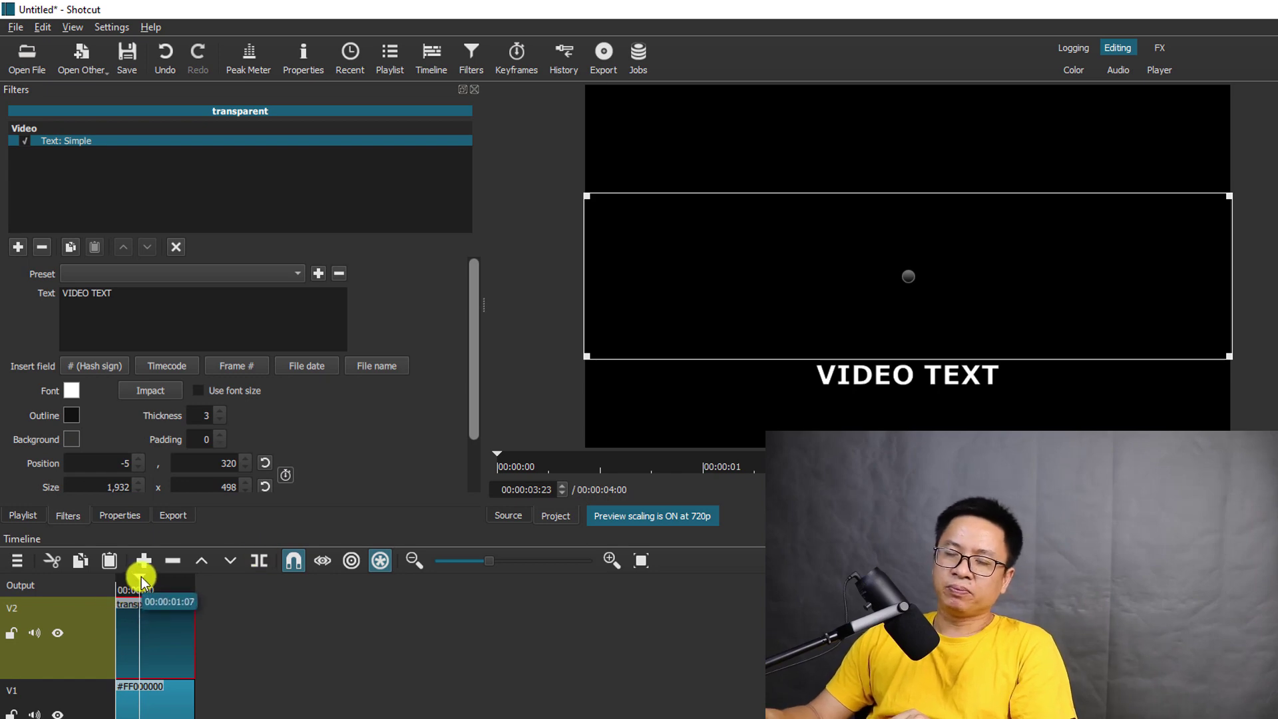
left_click_drag(135, 577, 124, 578)
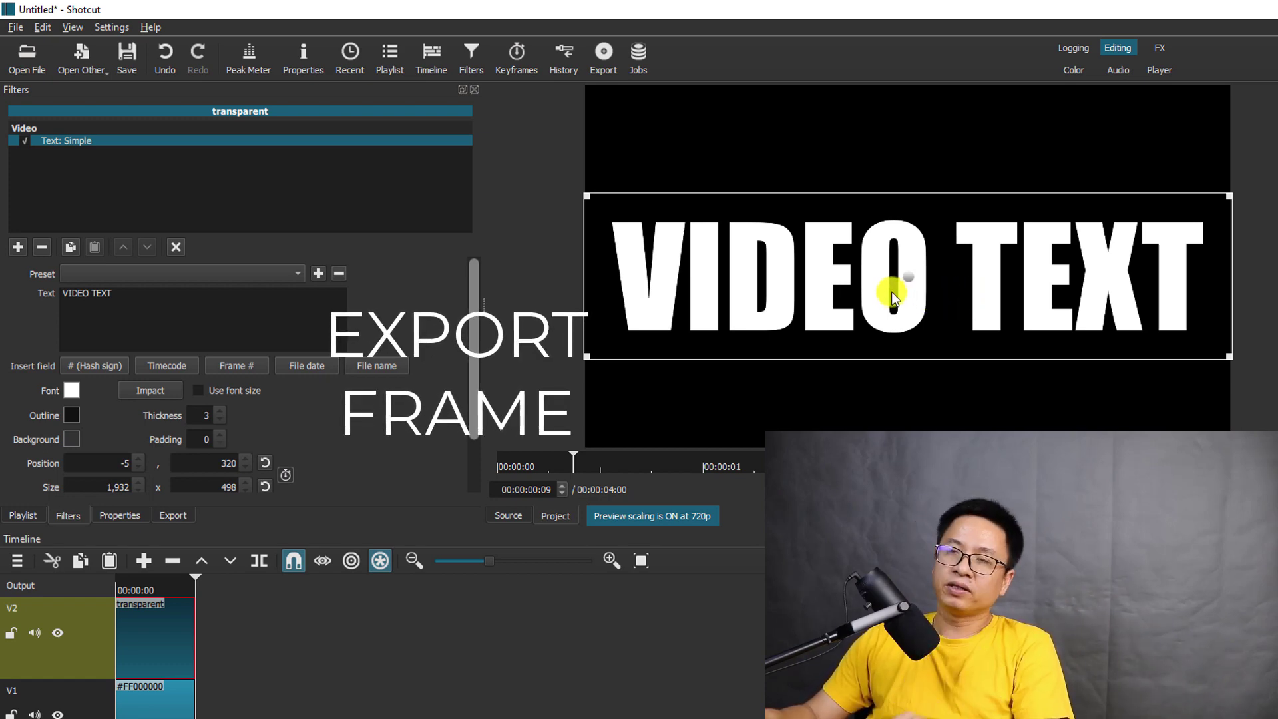
Step: Export the current frame to the Desktop as a PNG image named Jacky Text
left_click(17, 29)
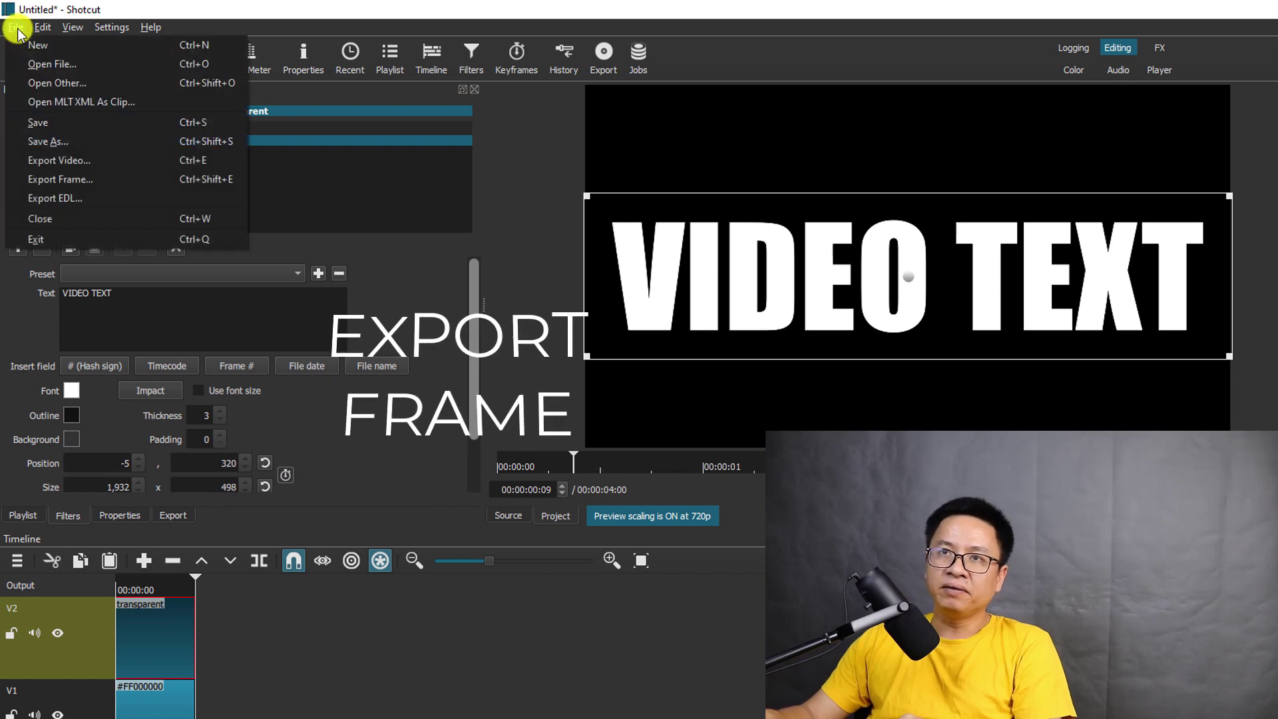
left_click(67, 179)
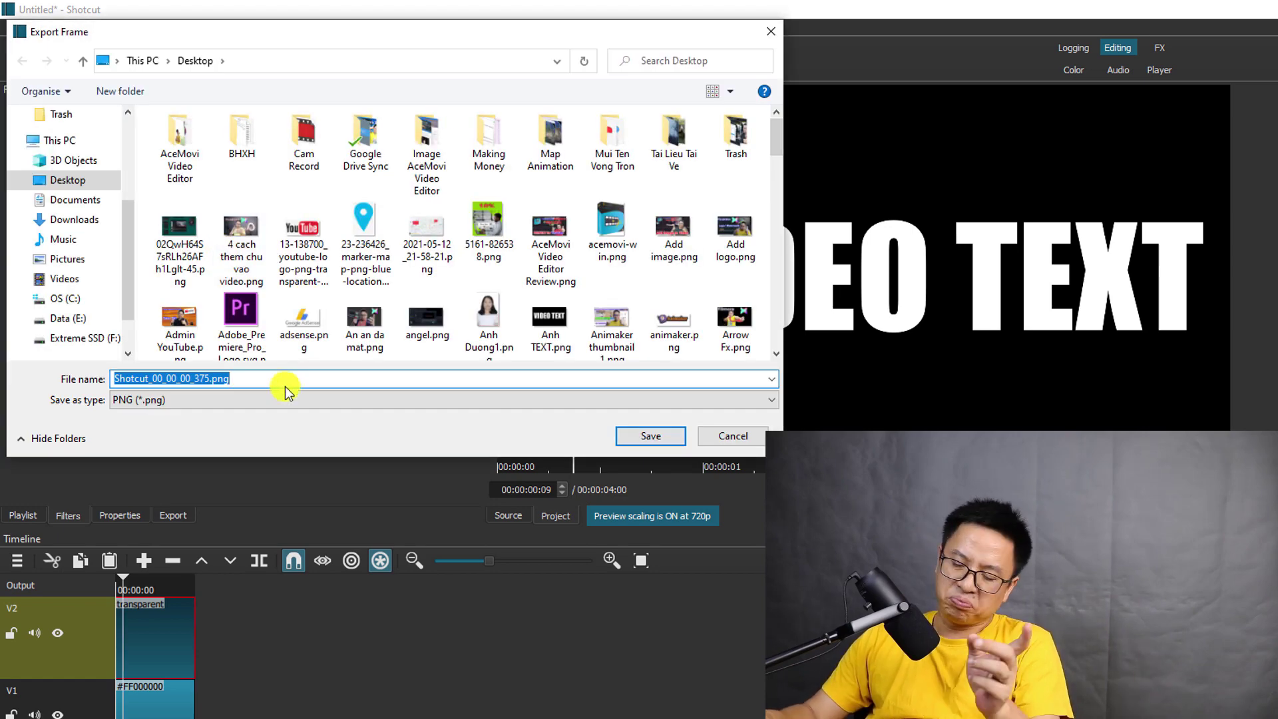
type("a")
key("BackSpace")
type("Jacky Text")
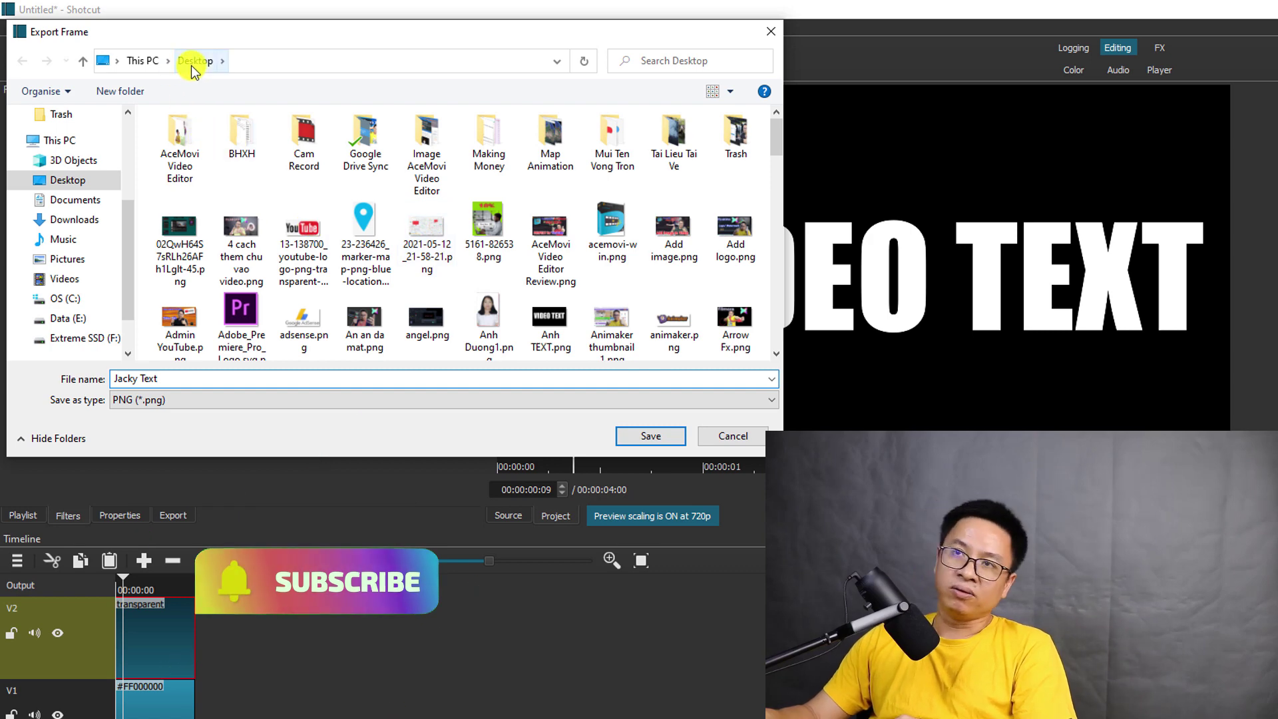
left_click(655, 437)
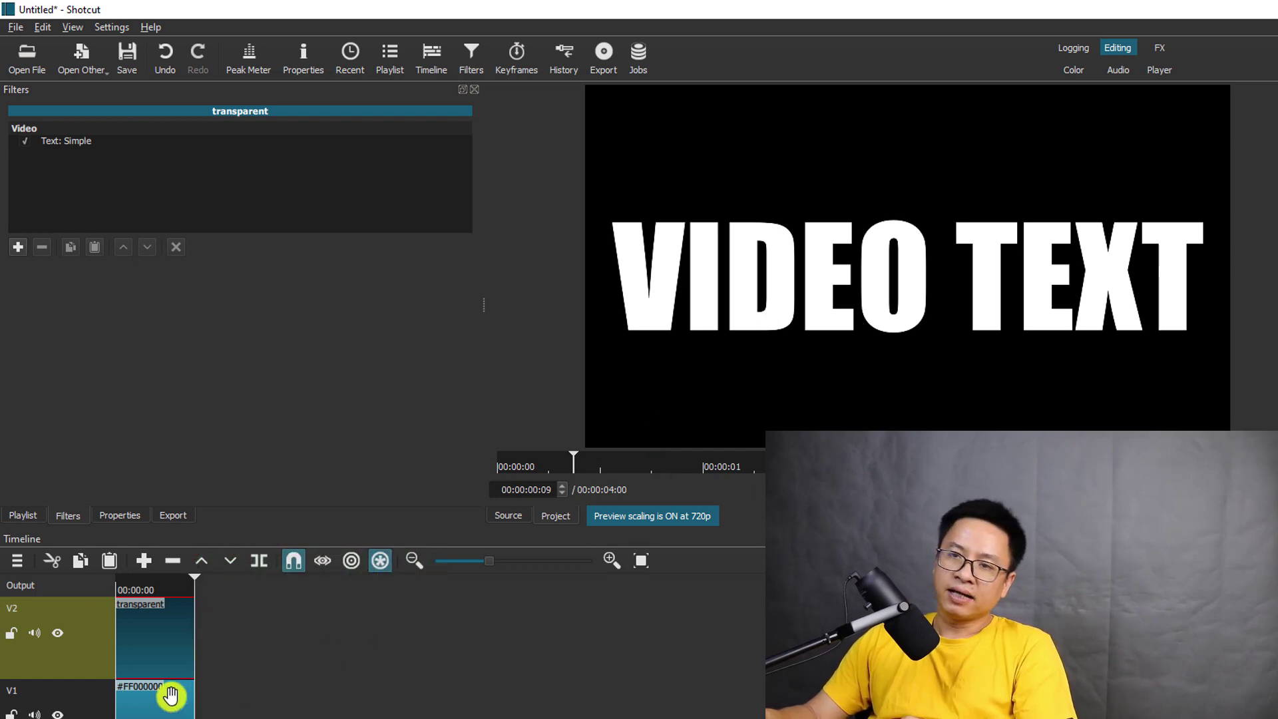
Step: Delete the text clip and the black color clip from the timeline
left_click(153, 663)
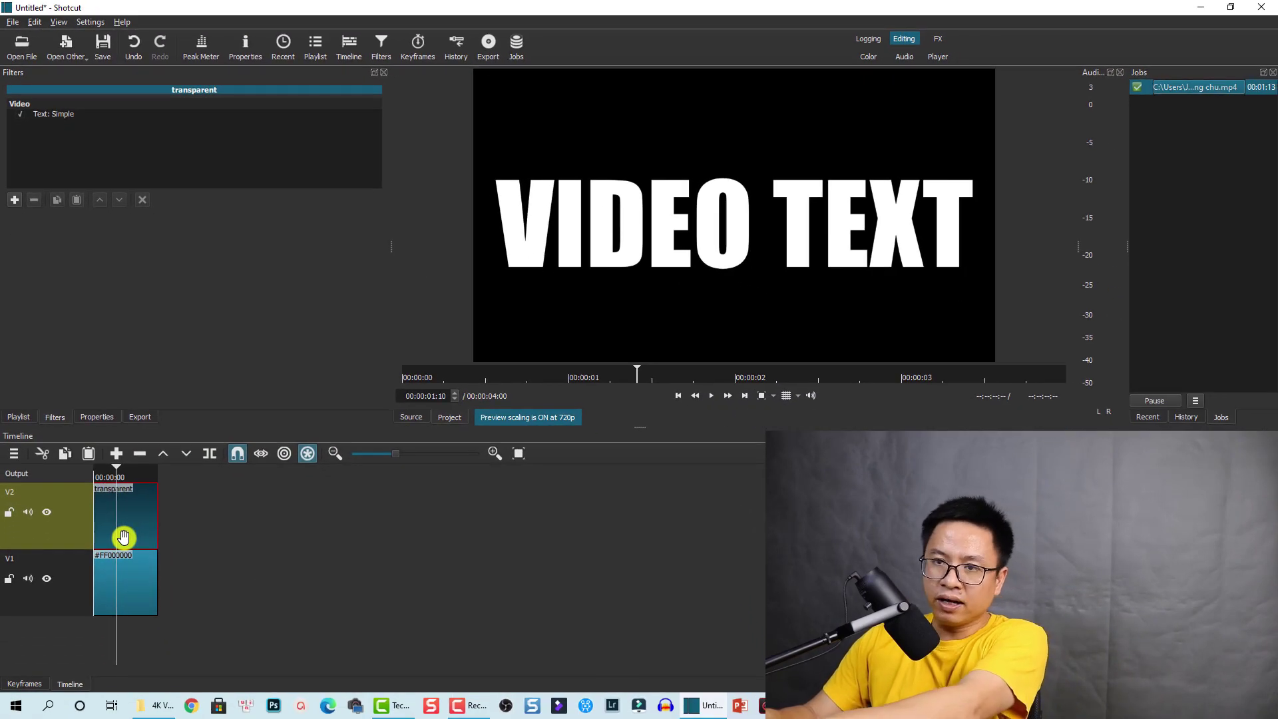
key("Delete")
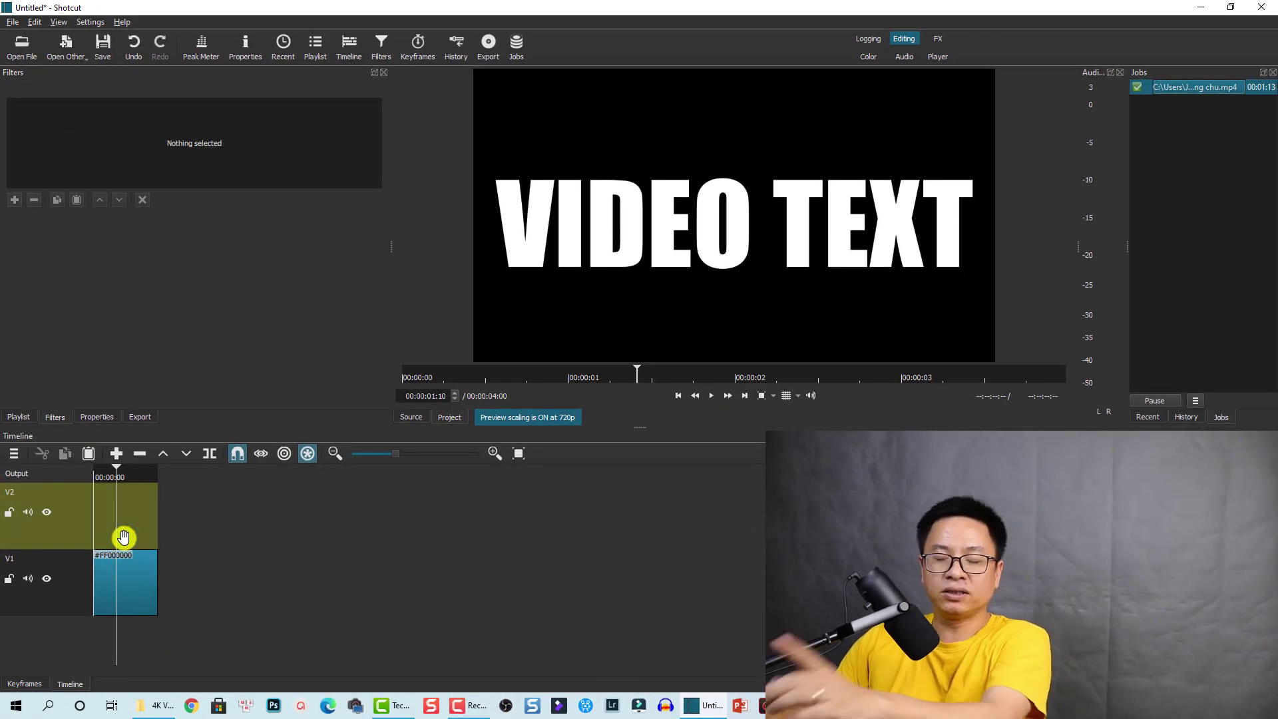
left_click(125, 580)
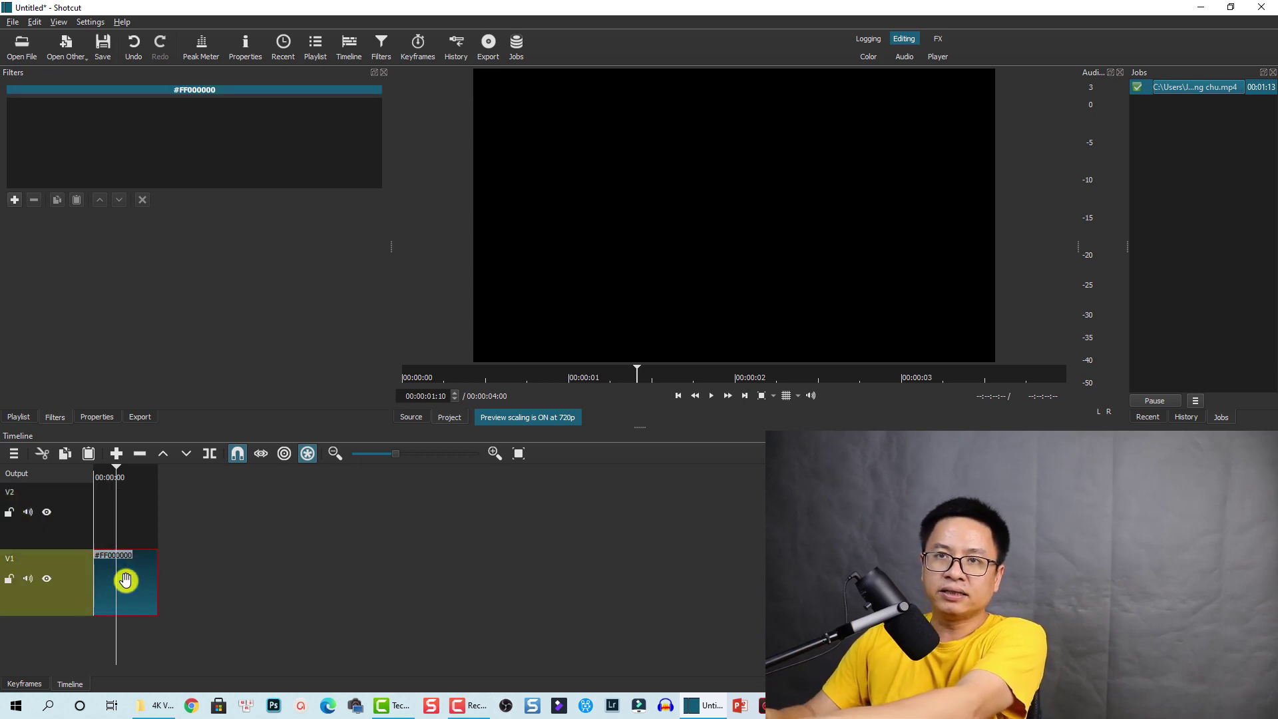
key("Delete")
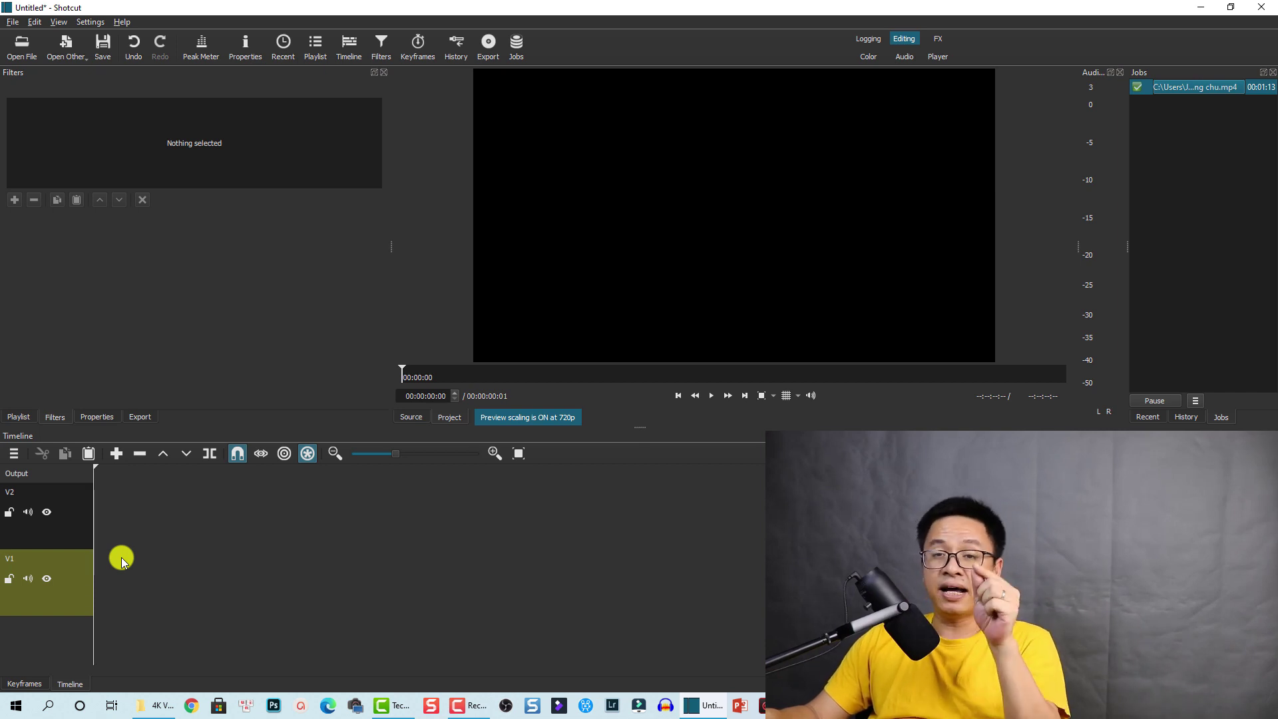
Step: Import Pexels Videos 2795374.mp4 from the 4K Videos folder into the playlist
left_click(18, 418)
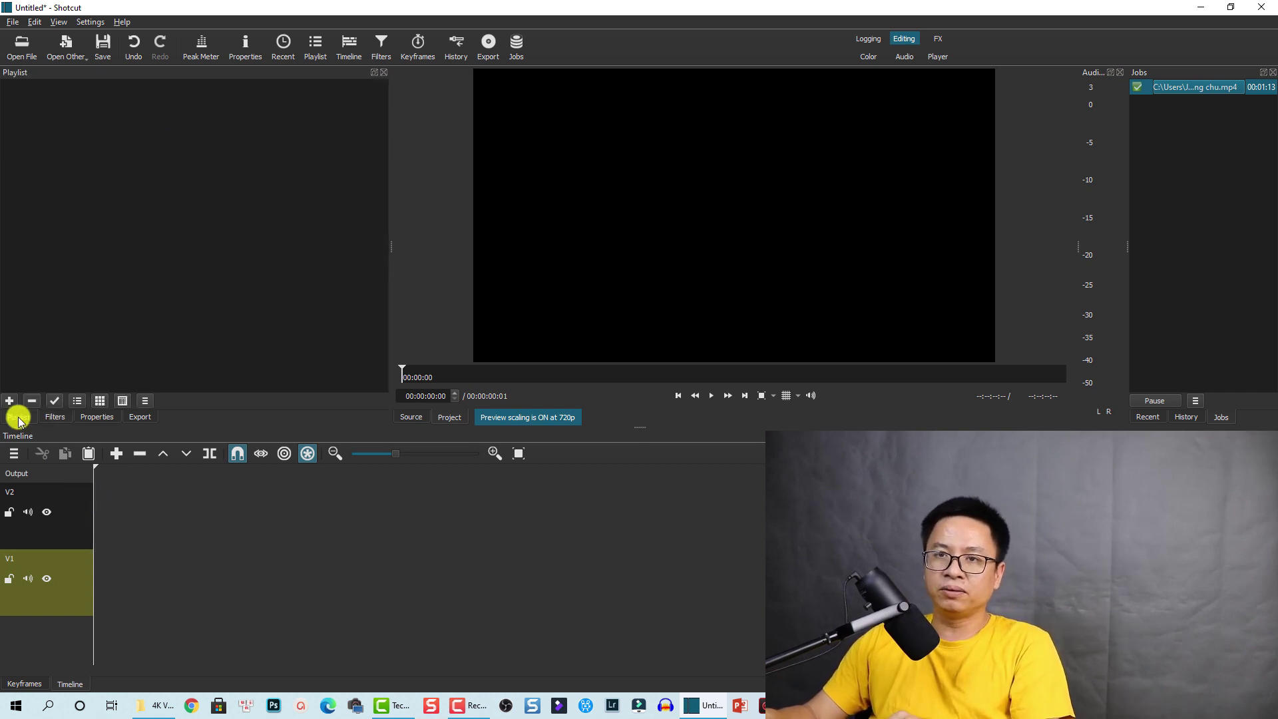
left_click(148, 697)
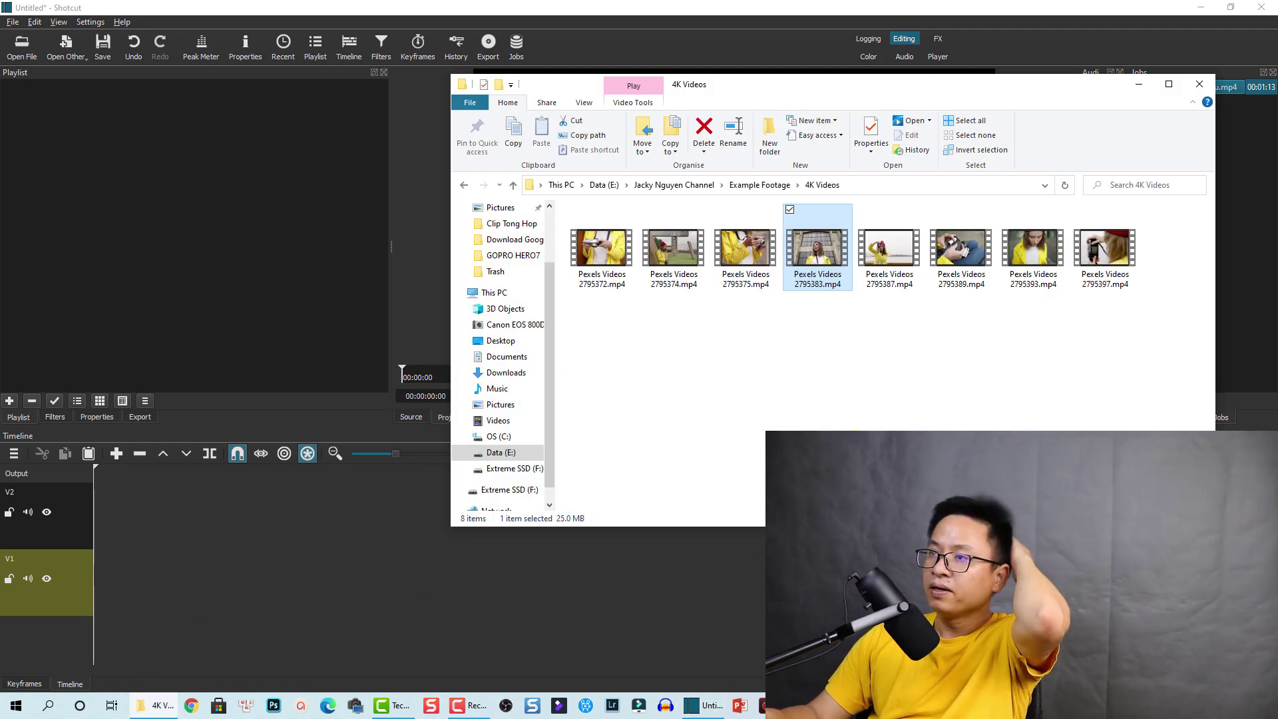
left_click(666, 255)
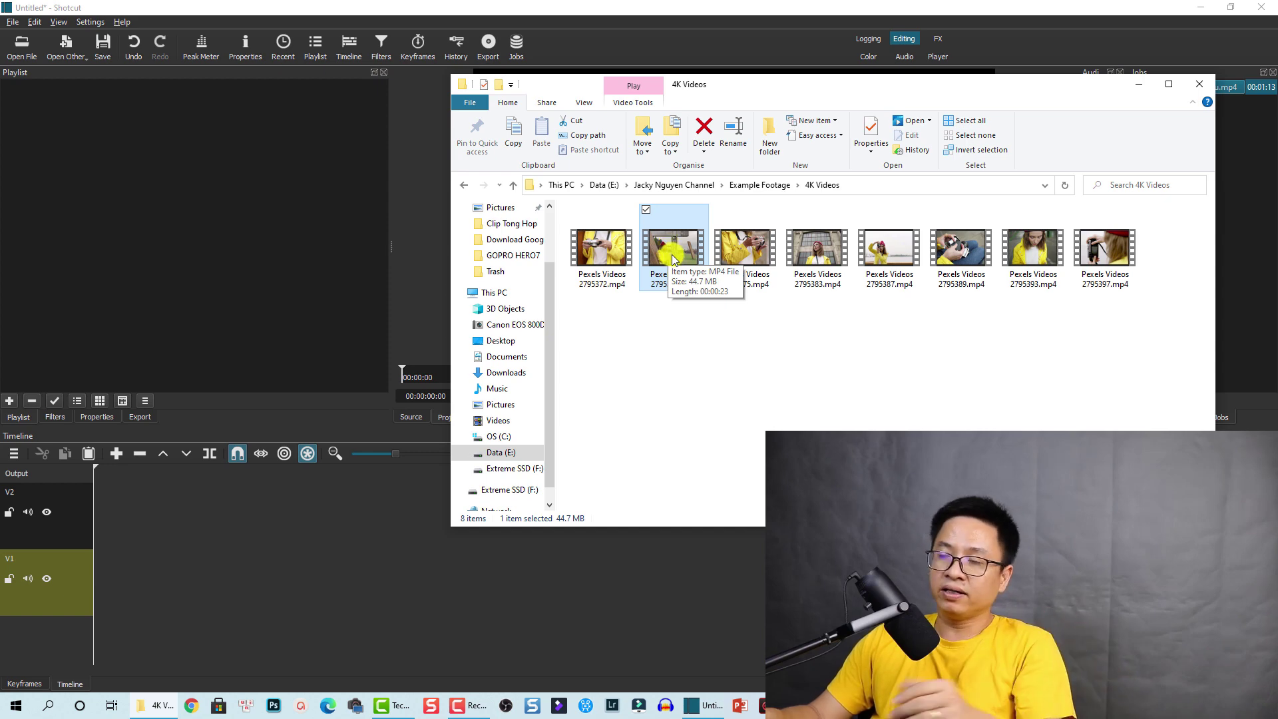
left_click_drag(674, 259, 130, 217)
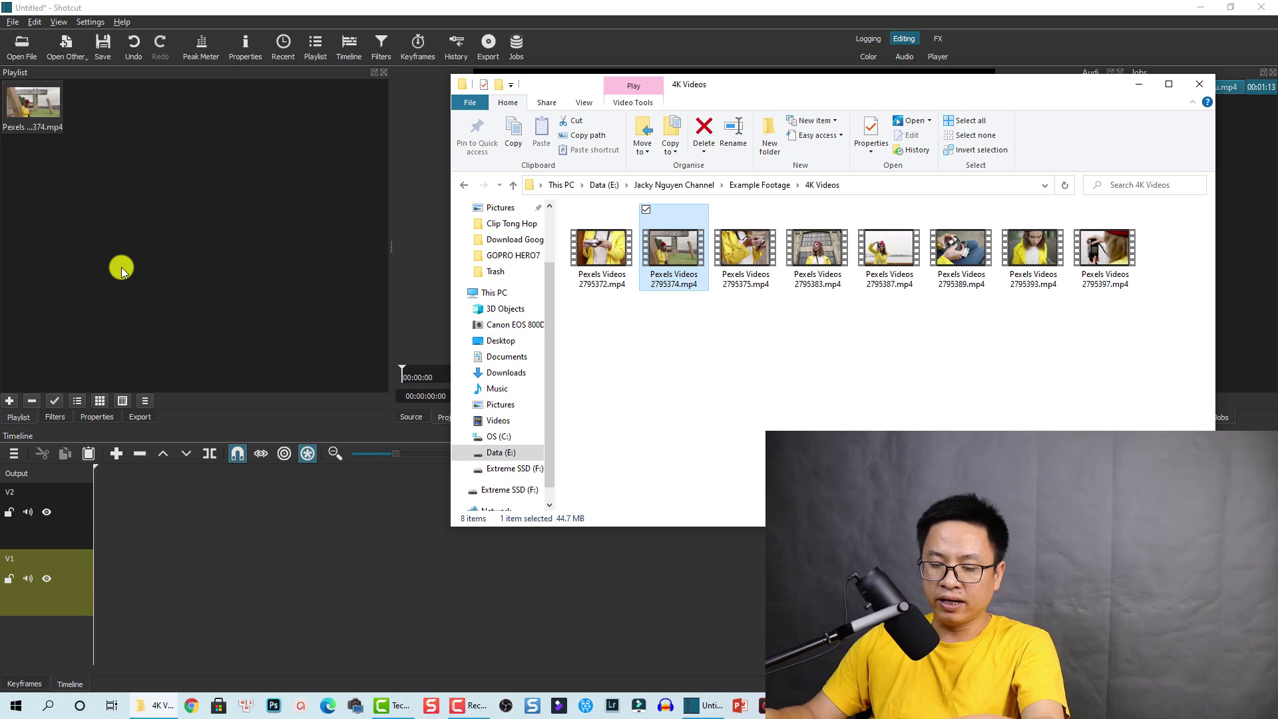
Step: Import the Jacky Text.png image from the Desktop into the playlist
key("super+d")
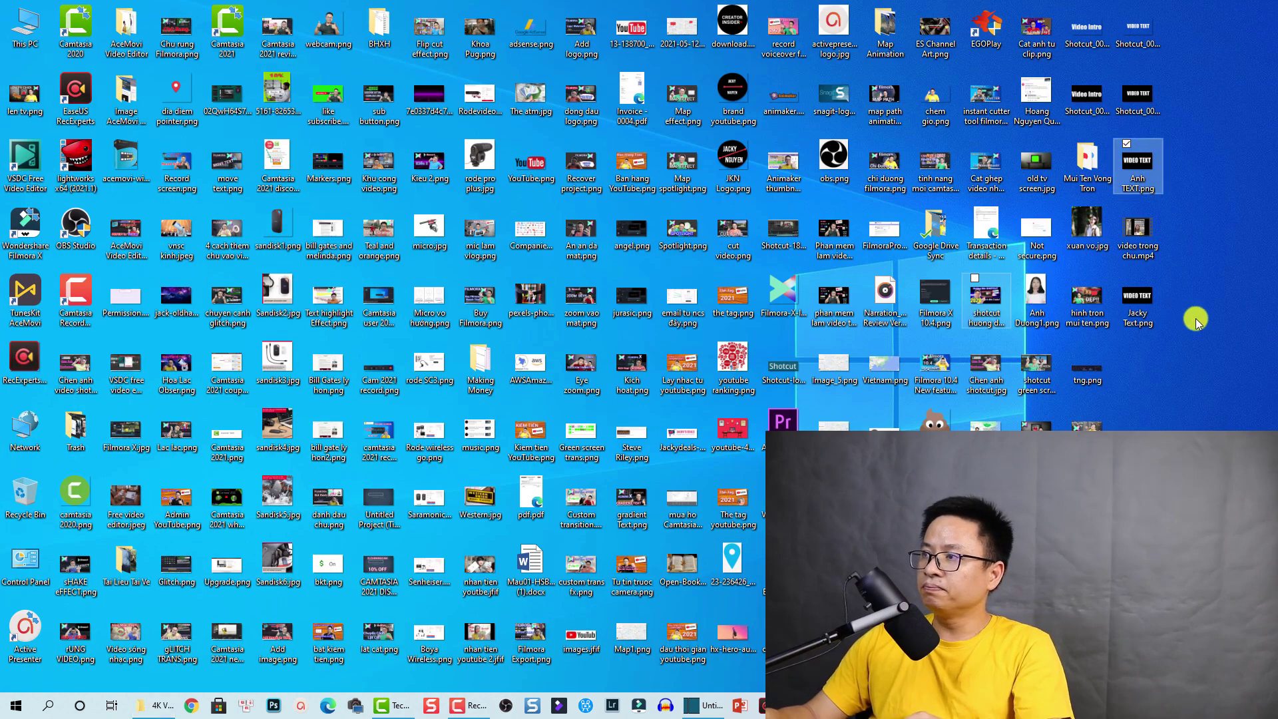
left_click_drag(1141, 300, 152, 189)
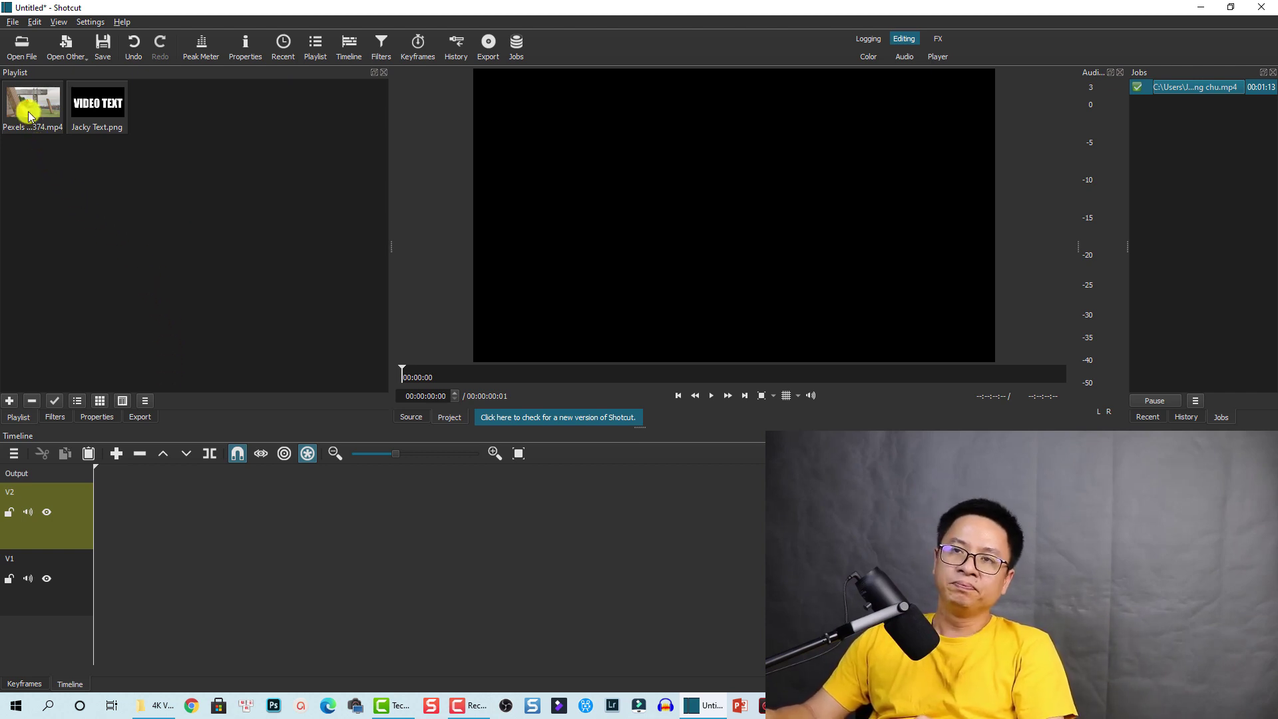
Step: Place the Pexels video on track V1 and Jacky Text.png above it on V2, extending the image clip to 00:00:04:12
left_click_drag(28, 107, 121, 601)
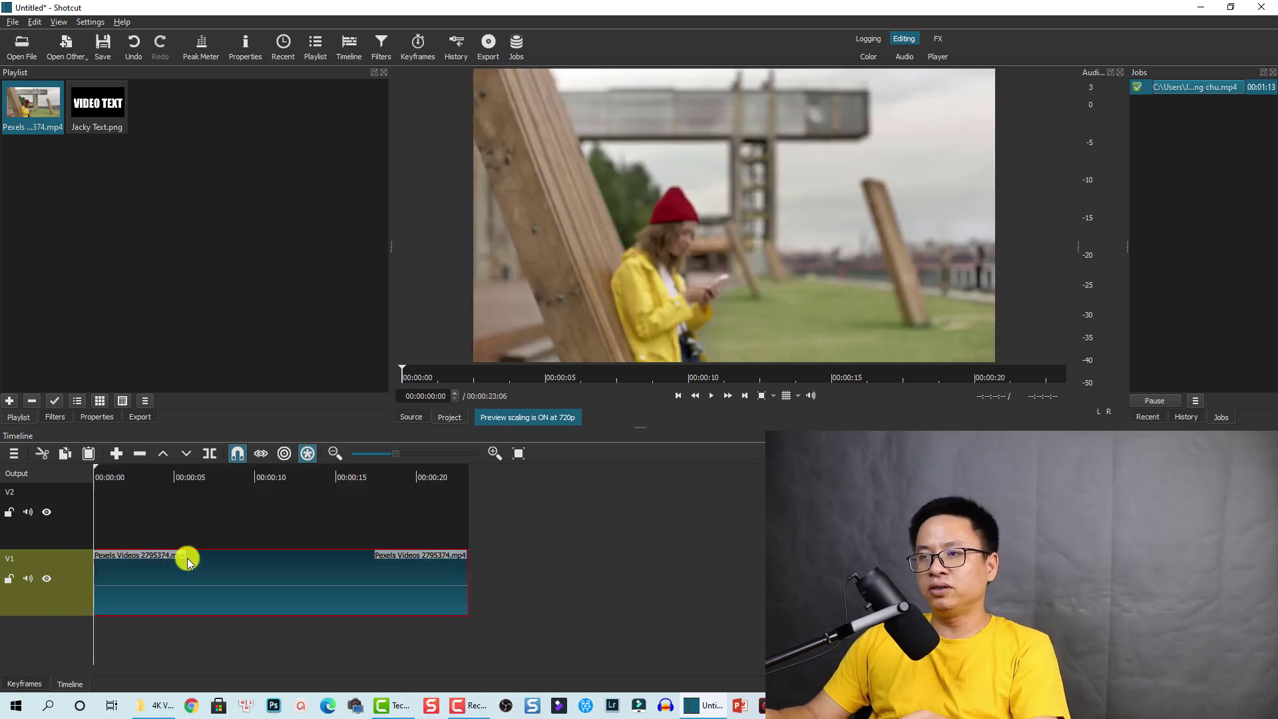
left_click_drag(95, 107, 137, 262)
left_click_drag(162, 466, 170, 530)
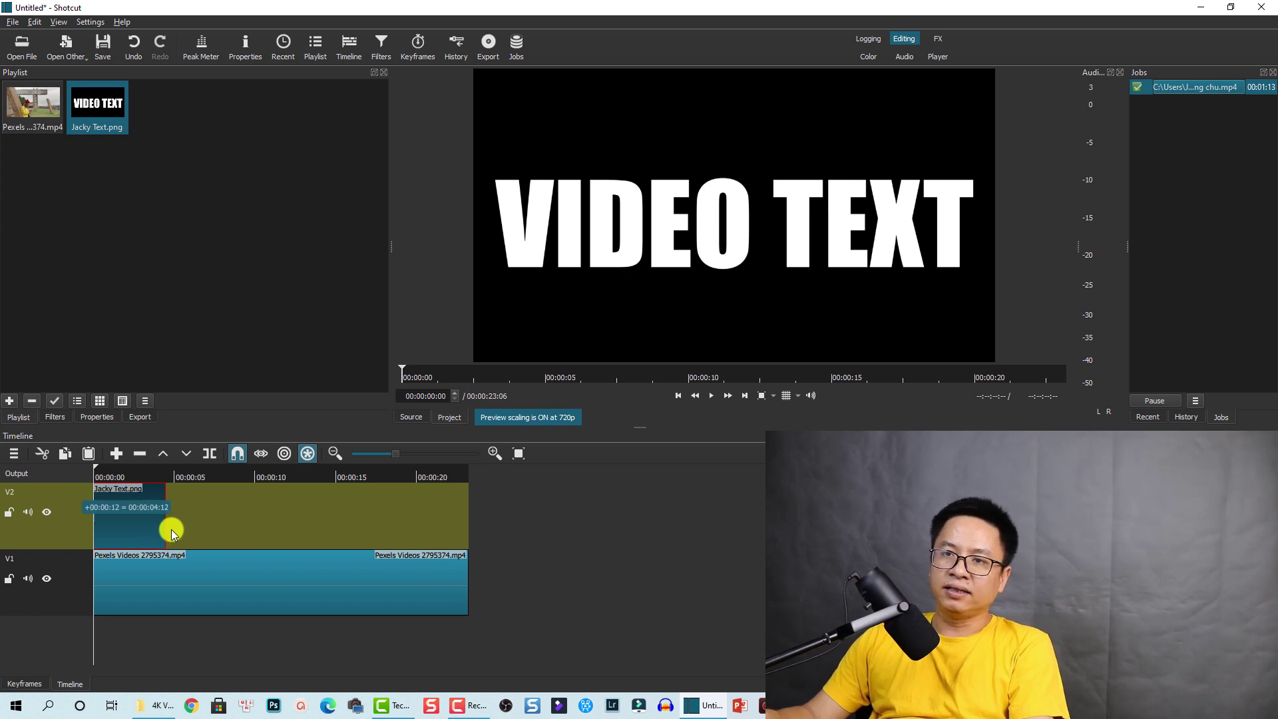
Step: Add a Blend Mode filter to the Jacky Text.png clip and set its blend mode to Multiply
left_click(52, 418)
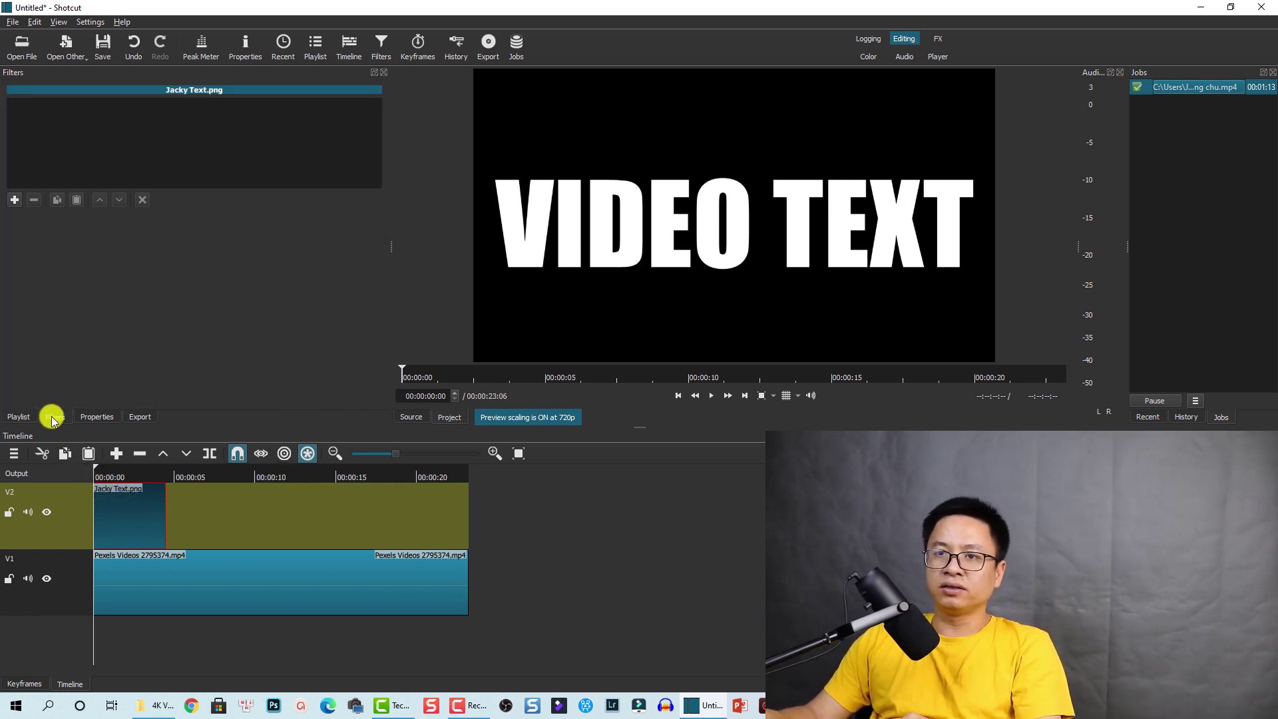
left_click(14, 201)
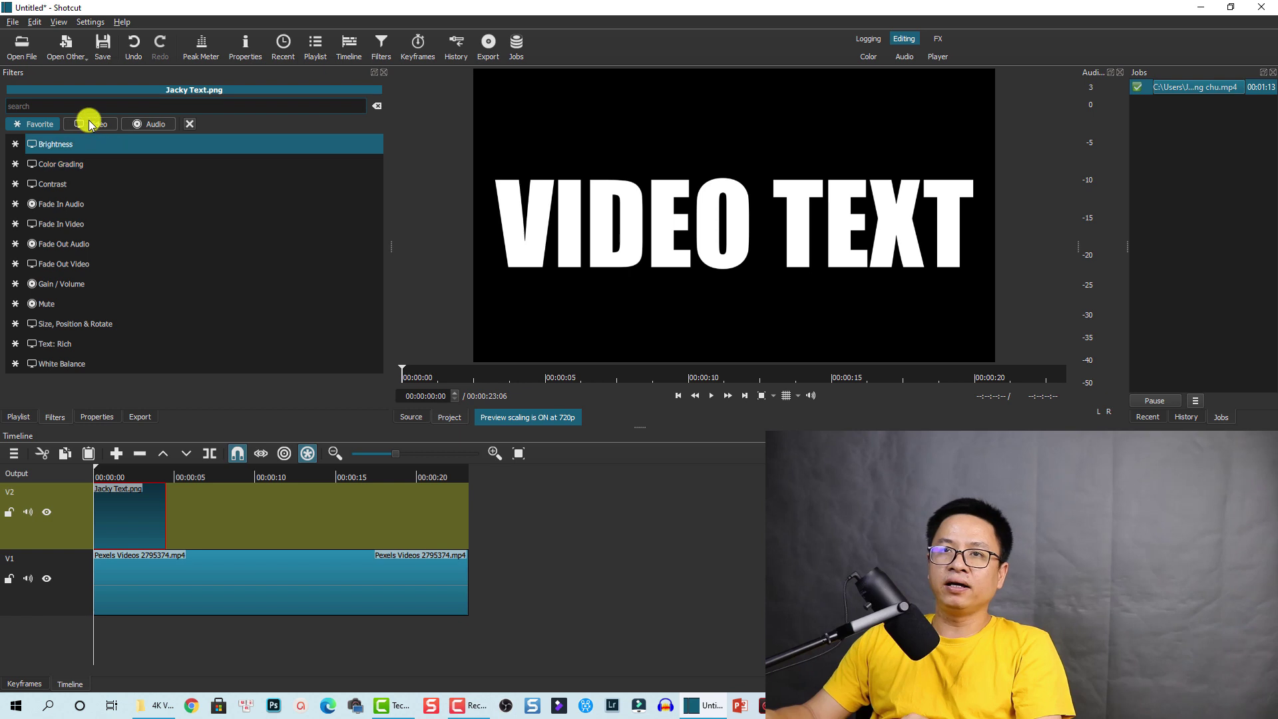
type("b")
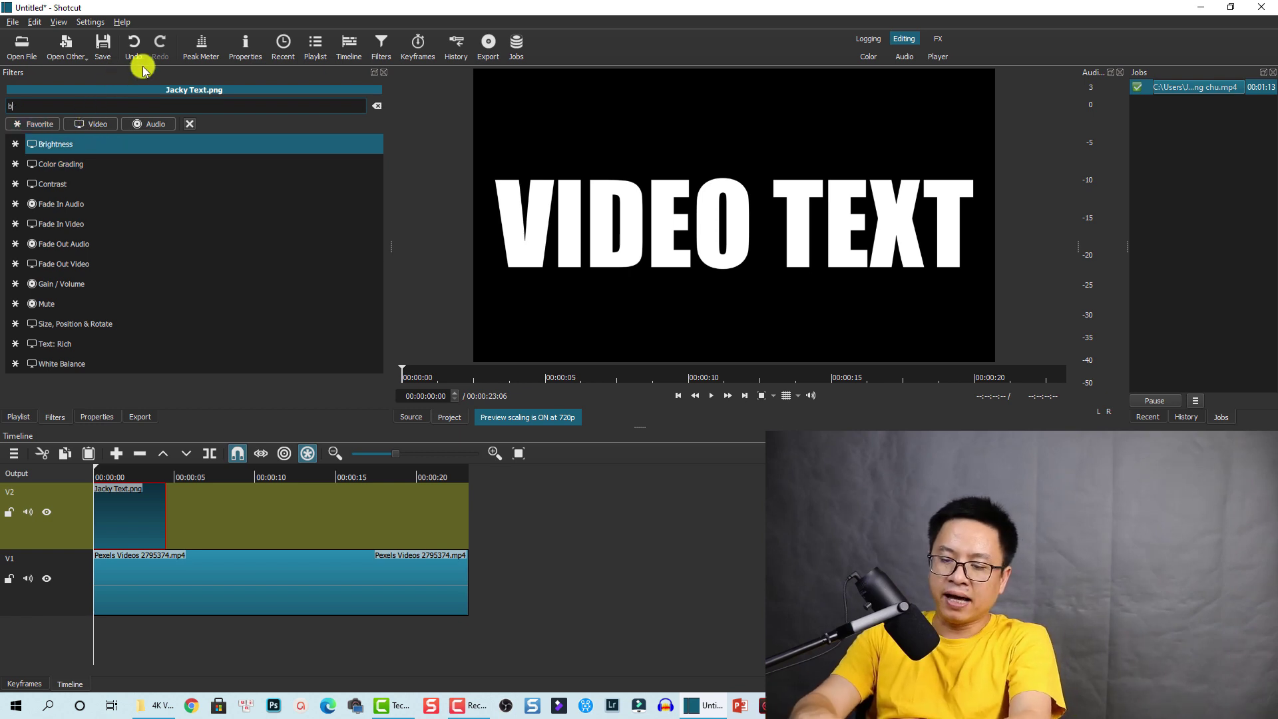
type("lend")
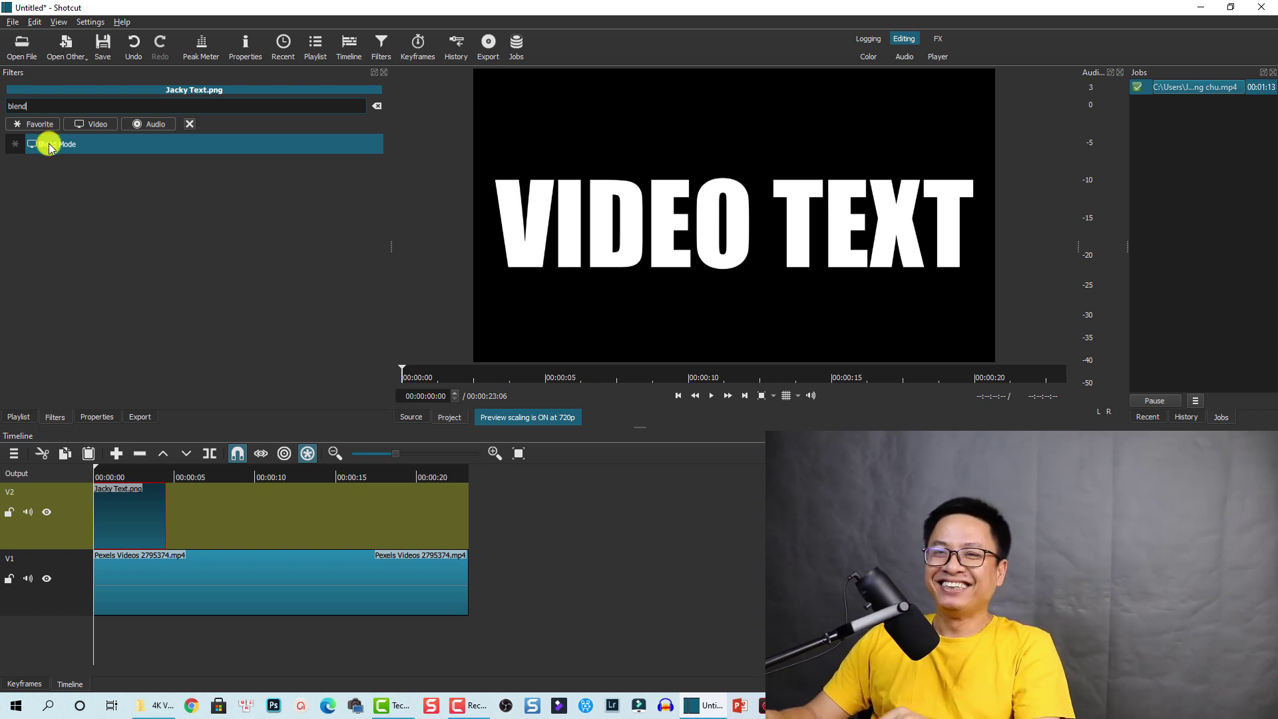
left_click(48, 144)
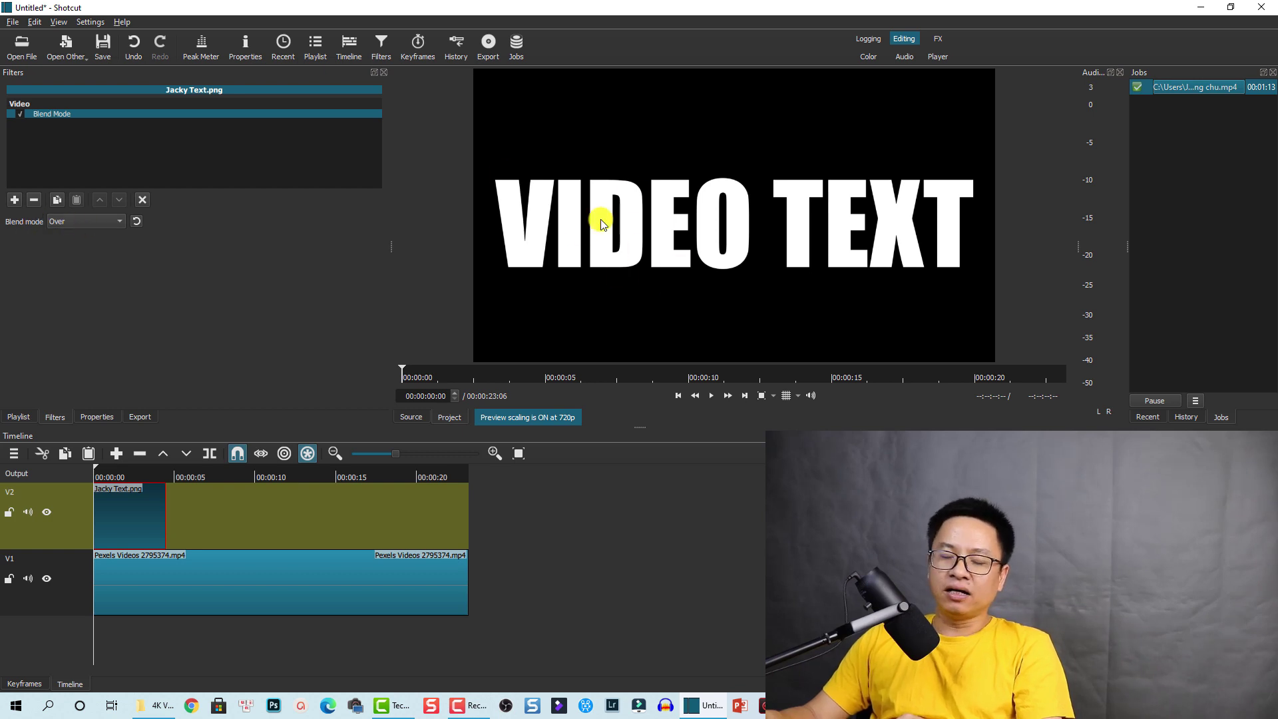
left_click(80, 221)
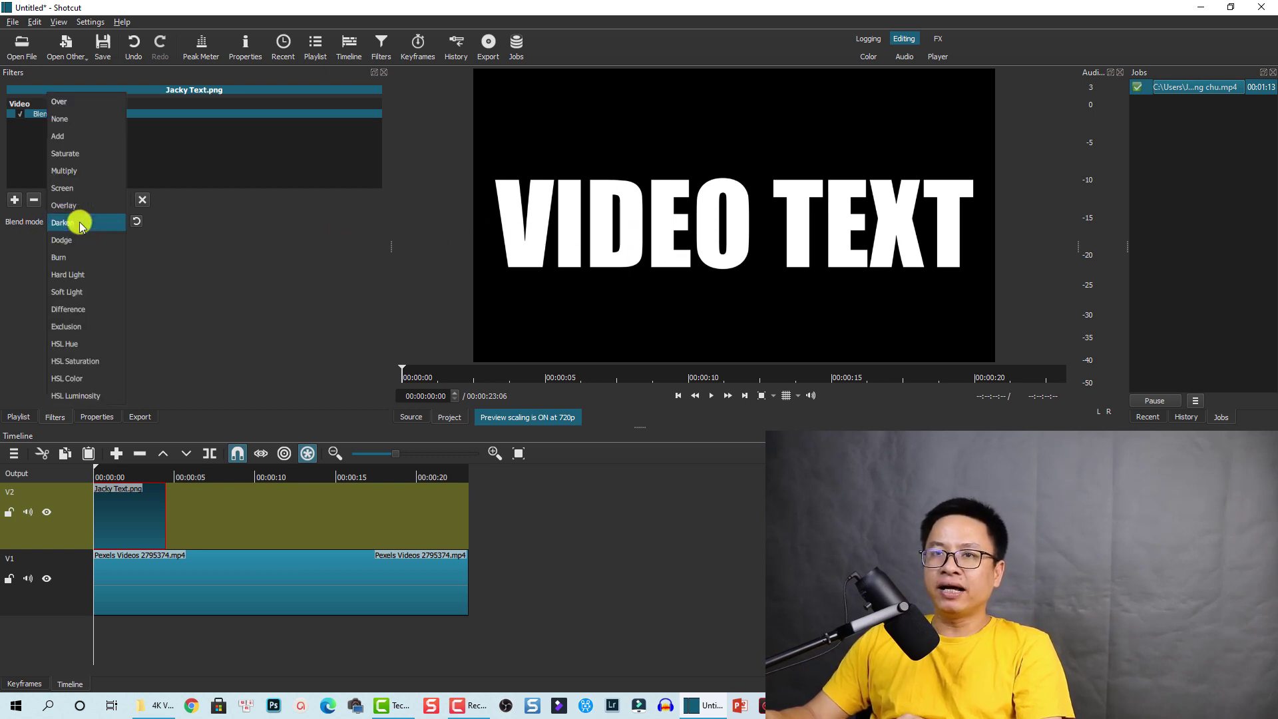
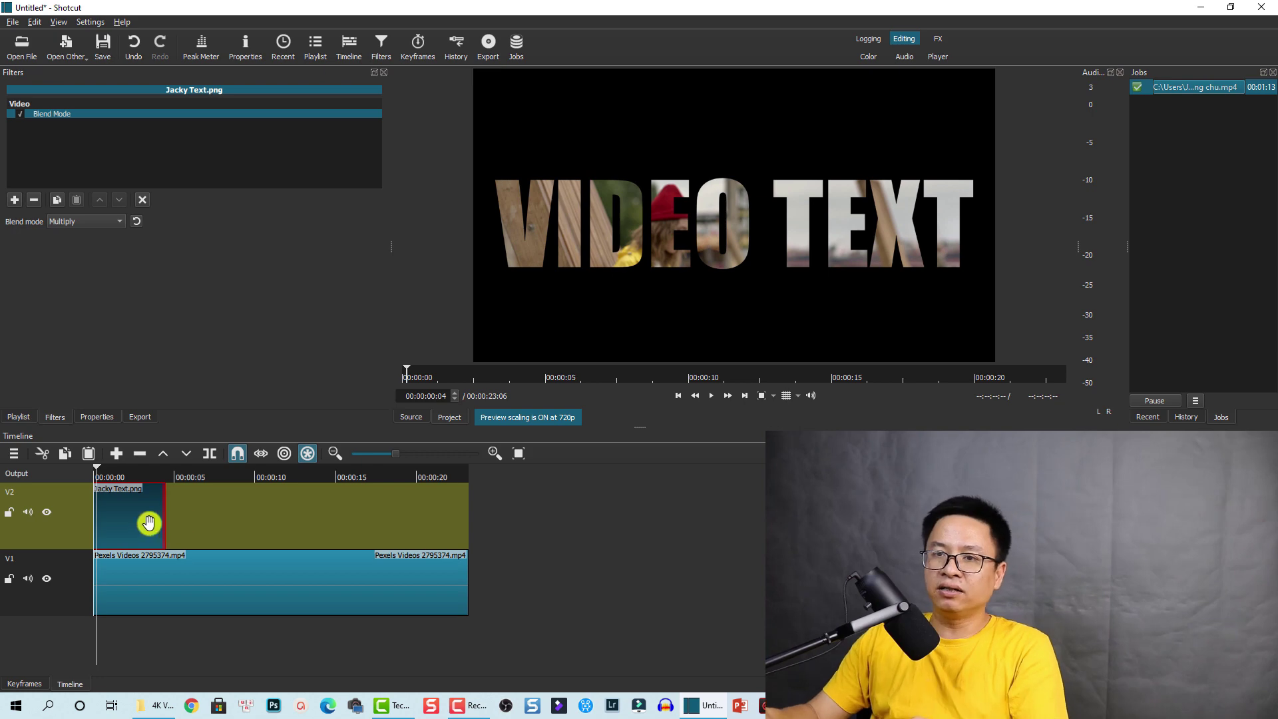
Step: Return the playhead to the start and add a Size, Position & Rotate filter to the Jacky Text.png clip
left_click(93, 473)
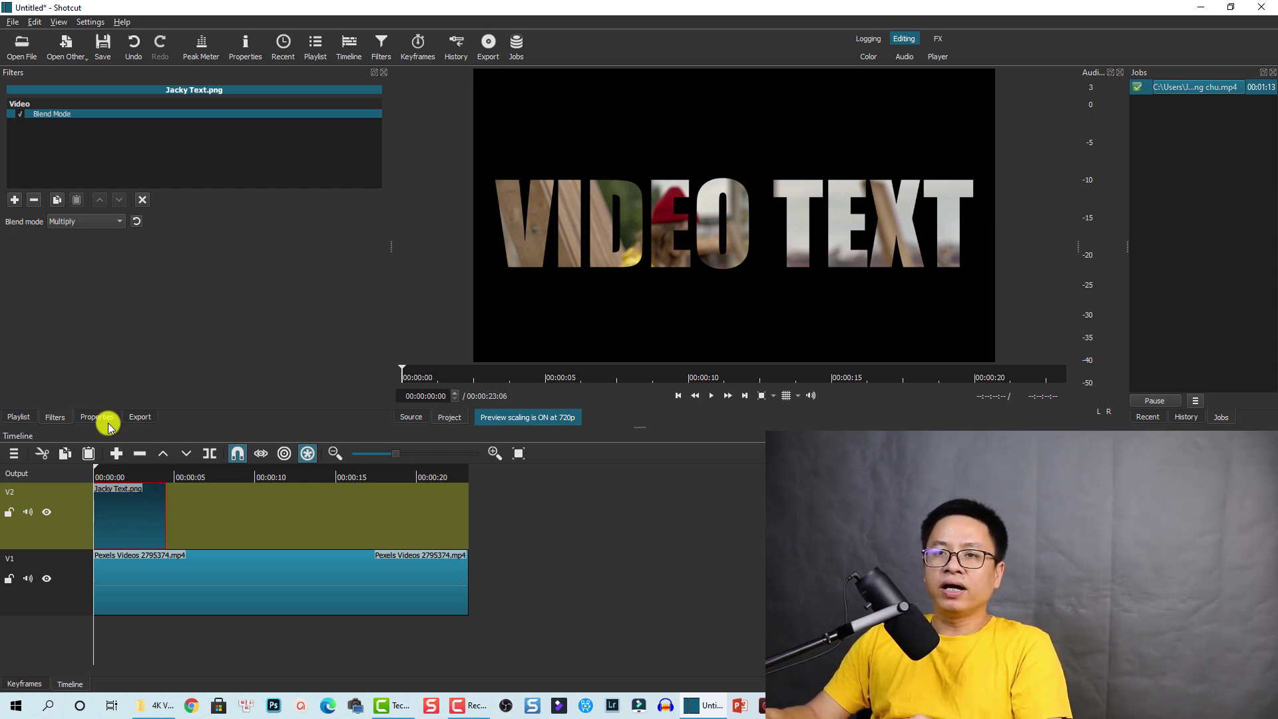
left_click(12, 200)
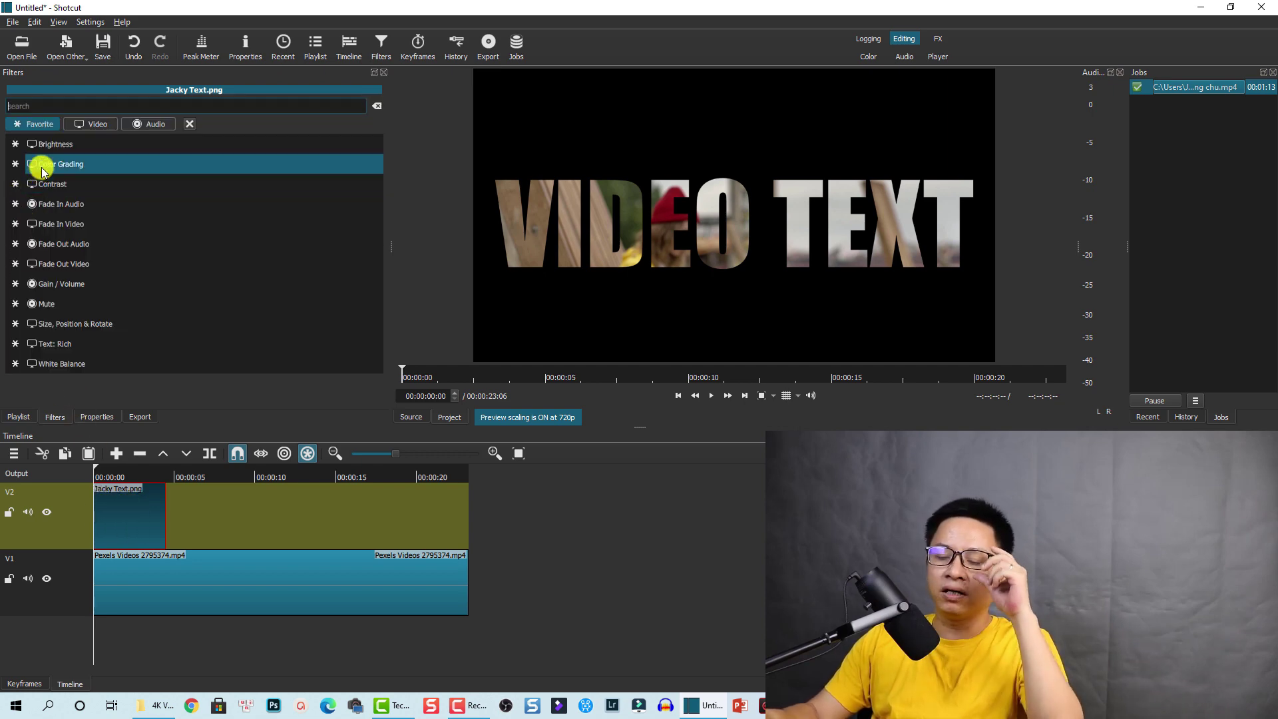
type("size")
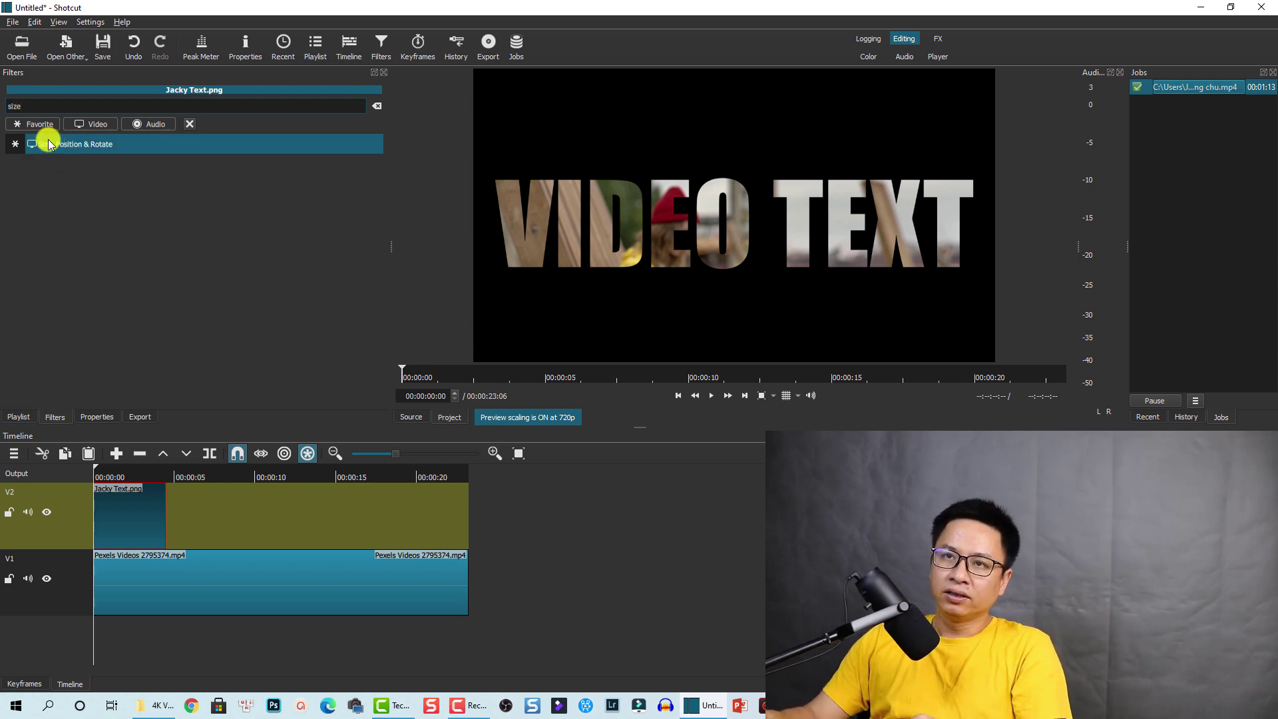
key("Return")
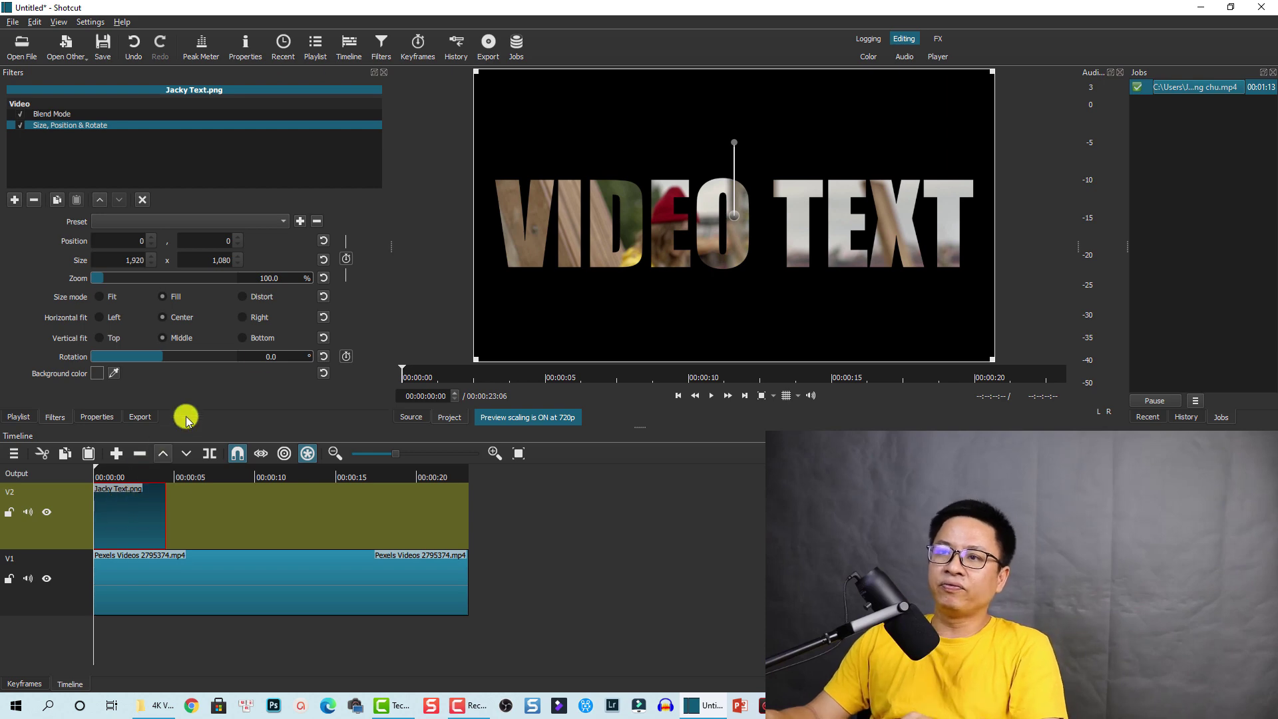
Step: Keyframe the text image's size and position from the clip's start, setting the zoom to 1,000% near its end at 00:00:04:11
left_click(346, 260)
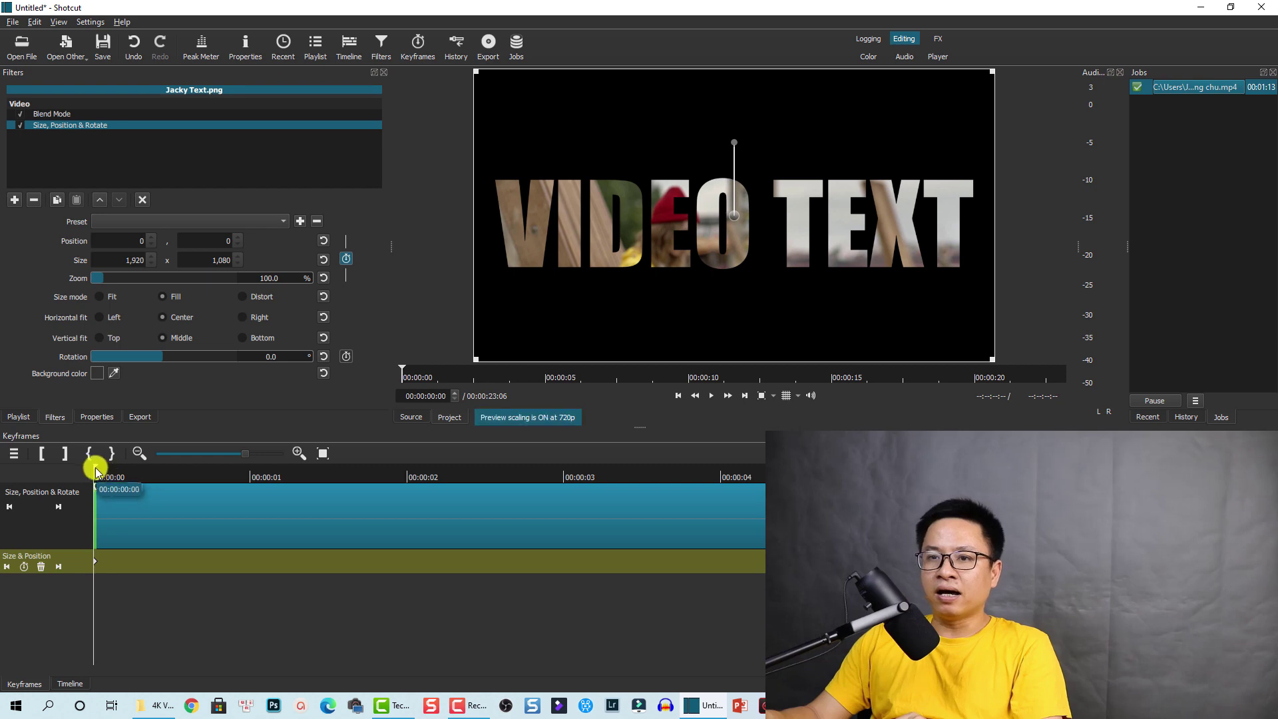
left_click(244, 476)
left_click(467, 477)
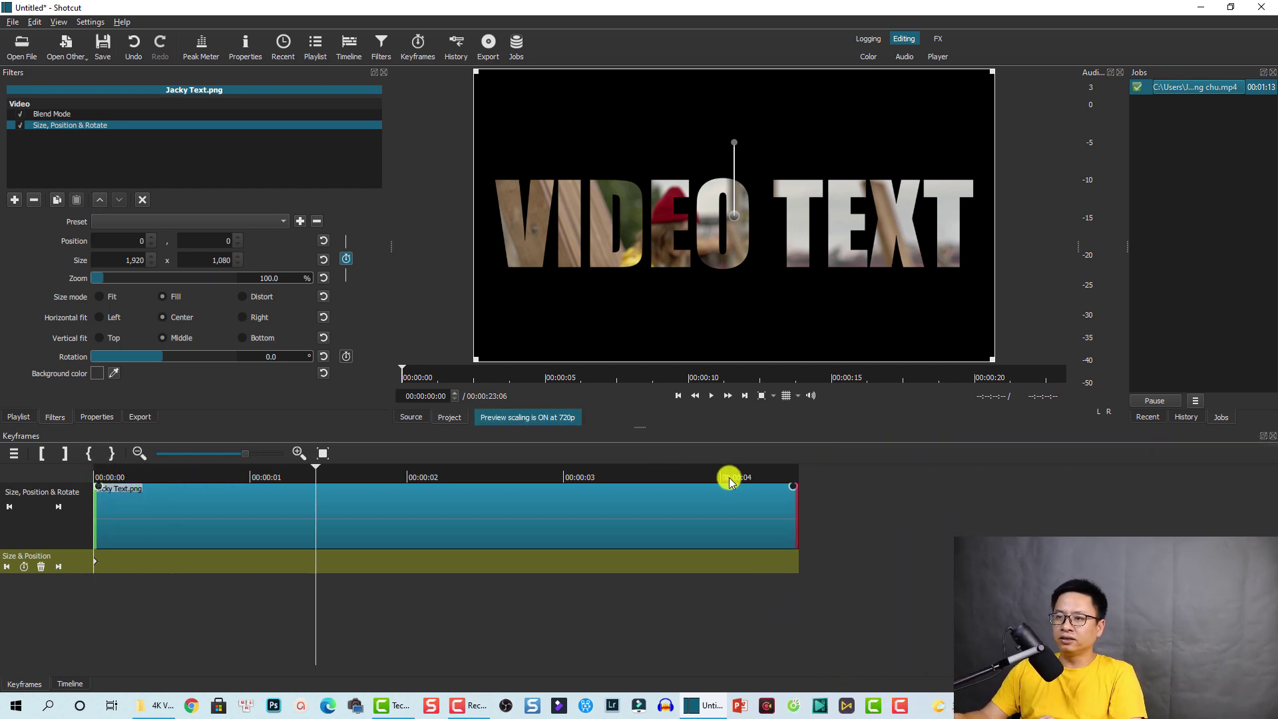
left_click(793, 487)
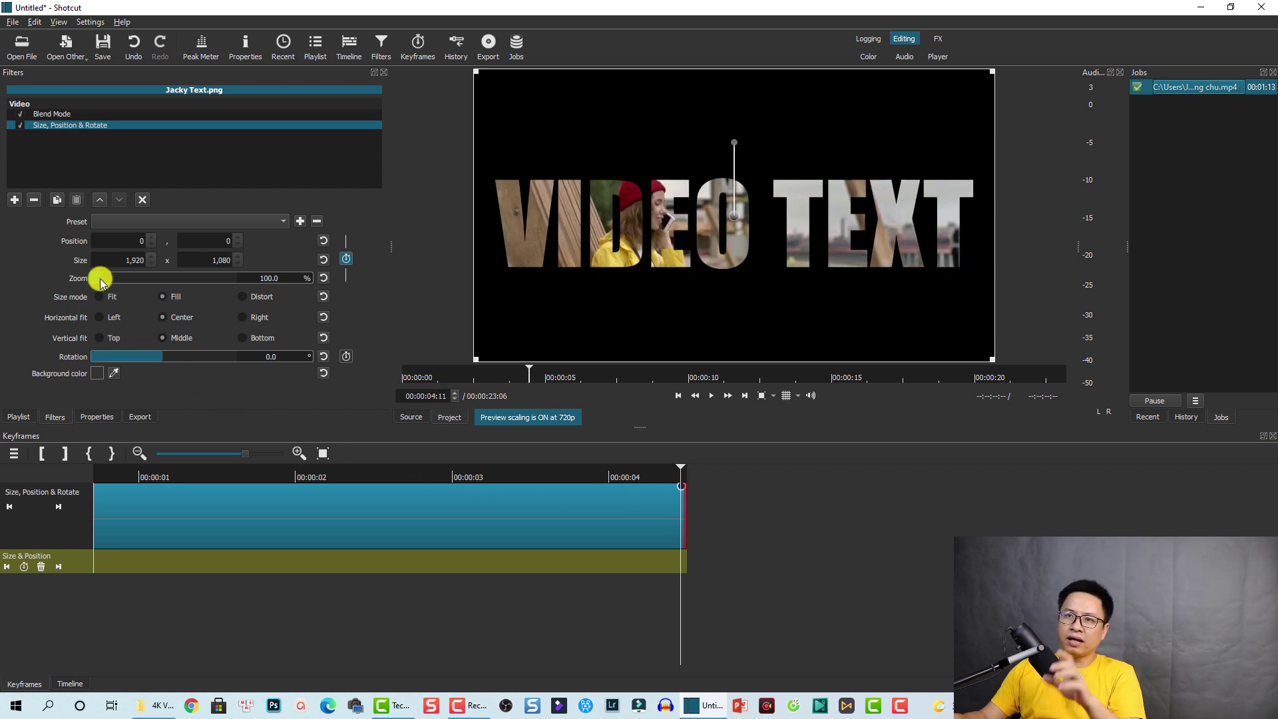
left_click_drag(100, 279, 301, 279)
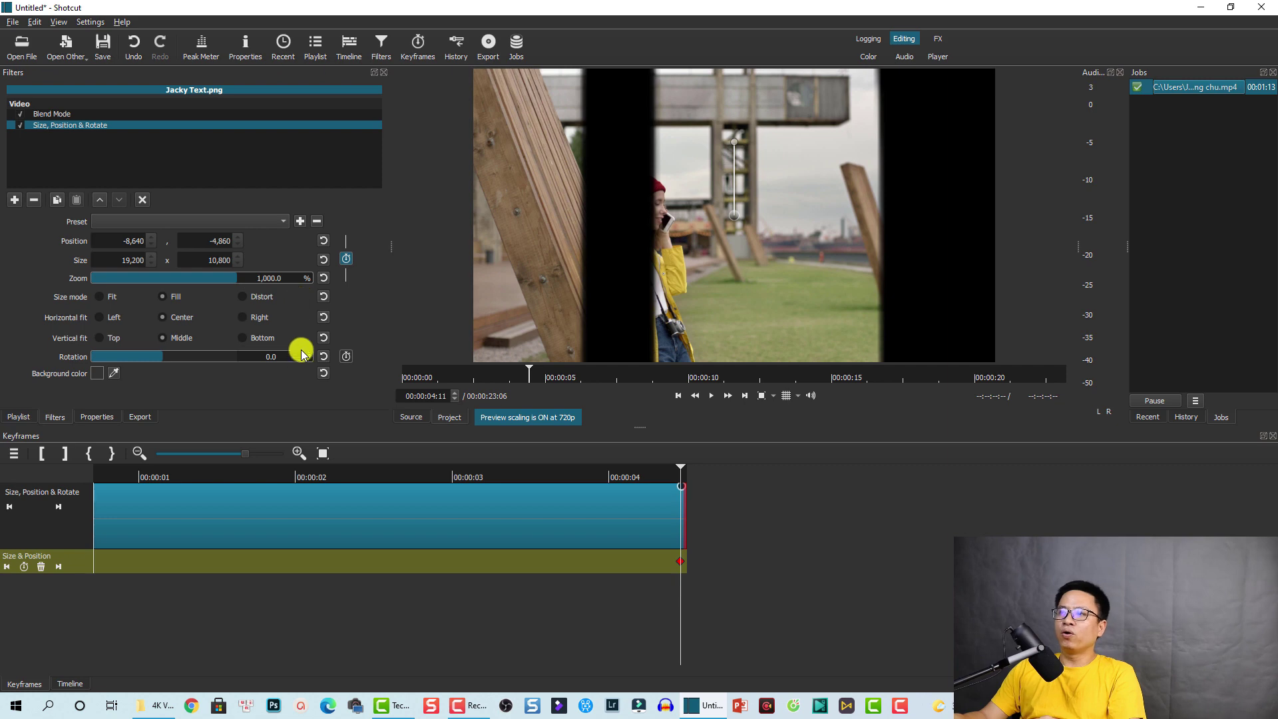
double_click(265, 280)
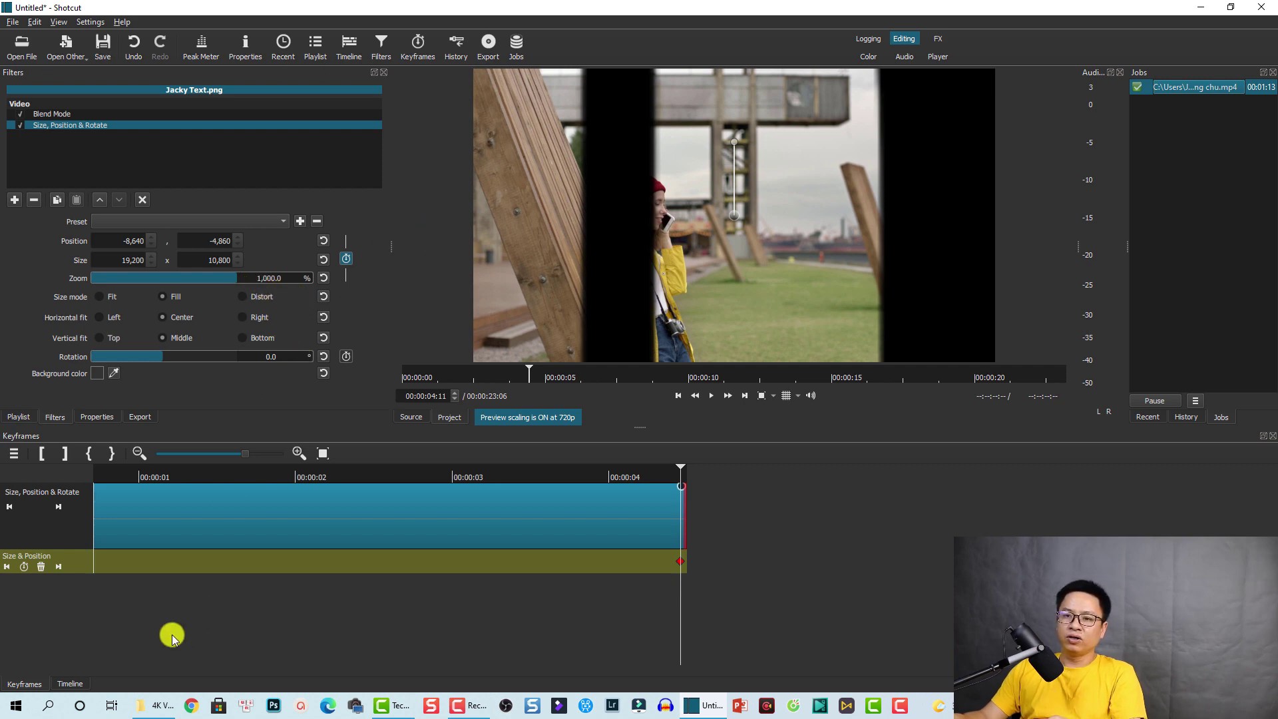
Step: Return to the timeline and play the zooming text effect from the start, pausing after the text clip ends
left_click(69, 684)
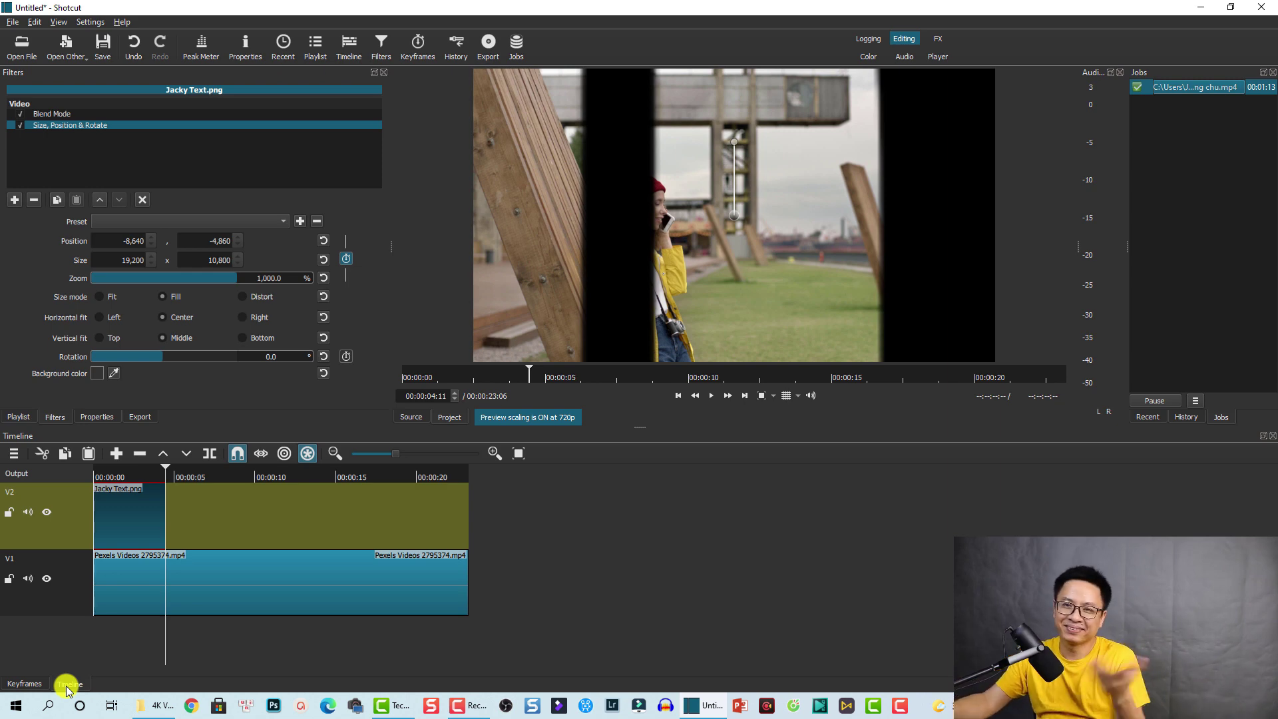
left_click_drag(96, 482, 96, 476)
left_click(97, 476)
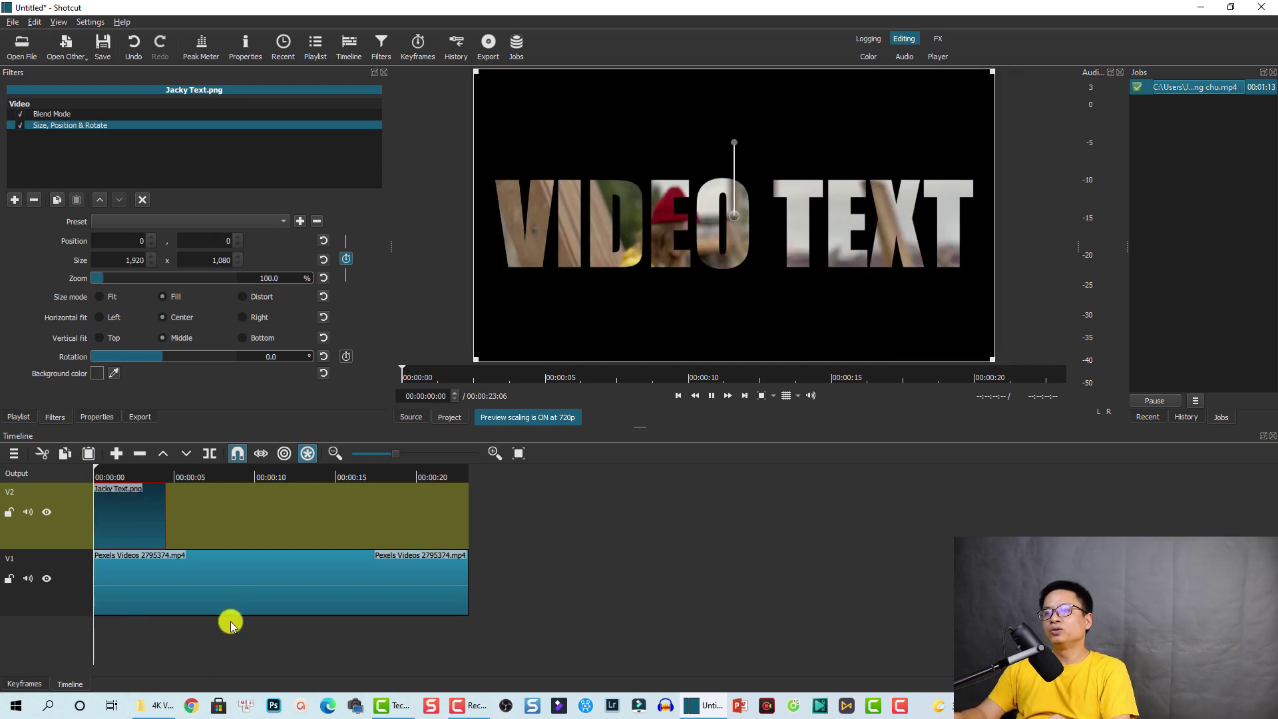
key("space")
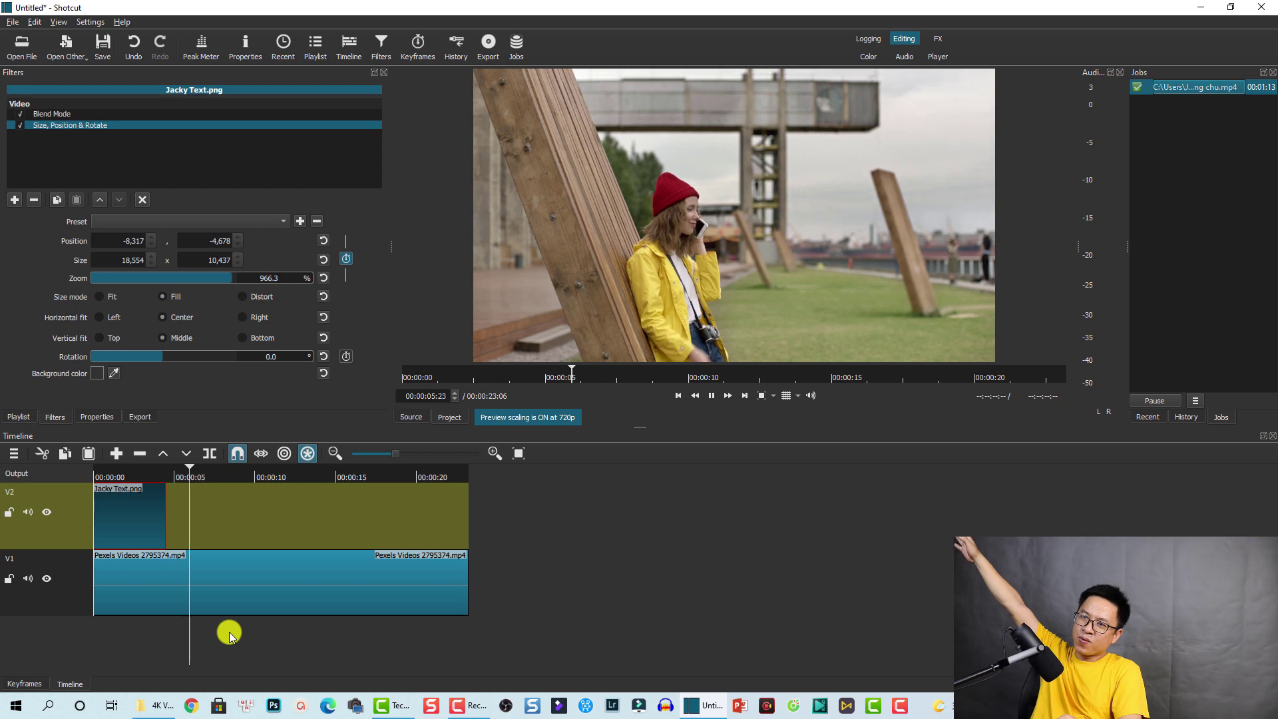
key("space")
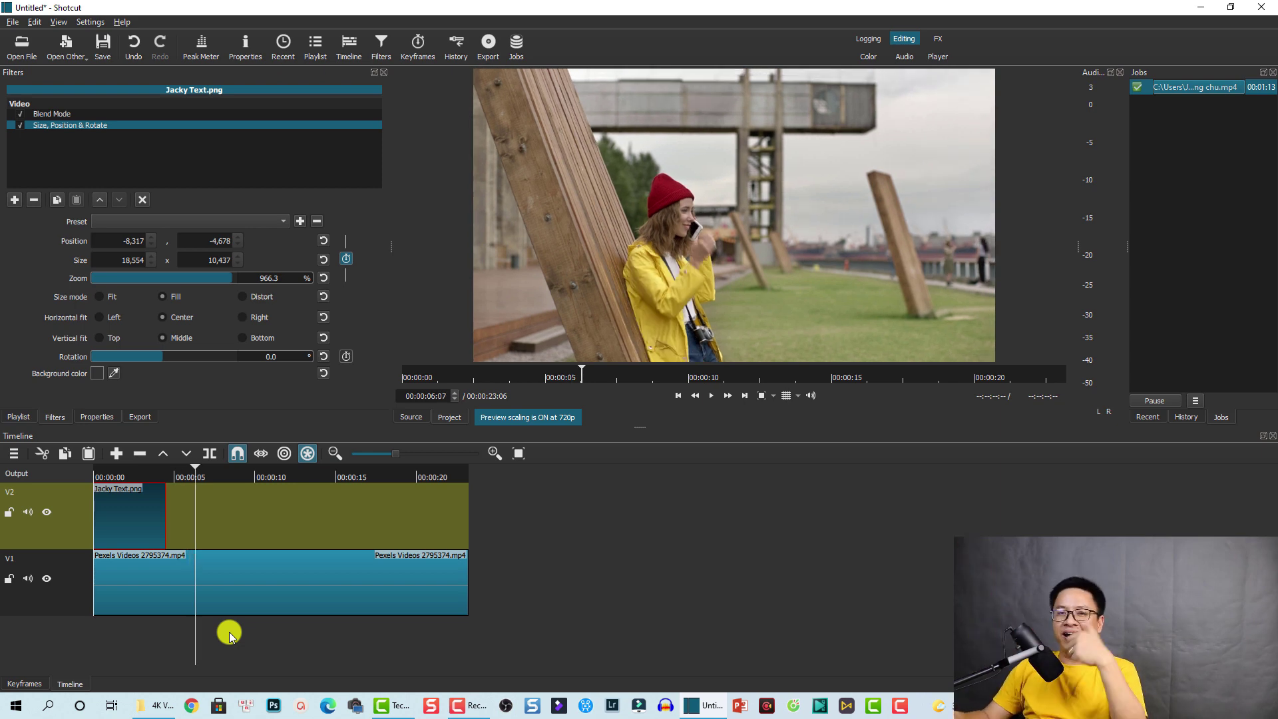
key("Right")
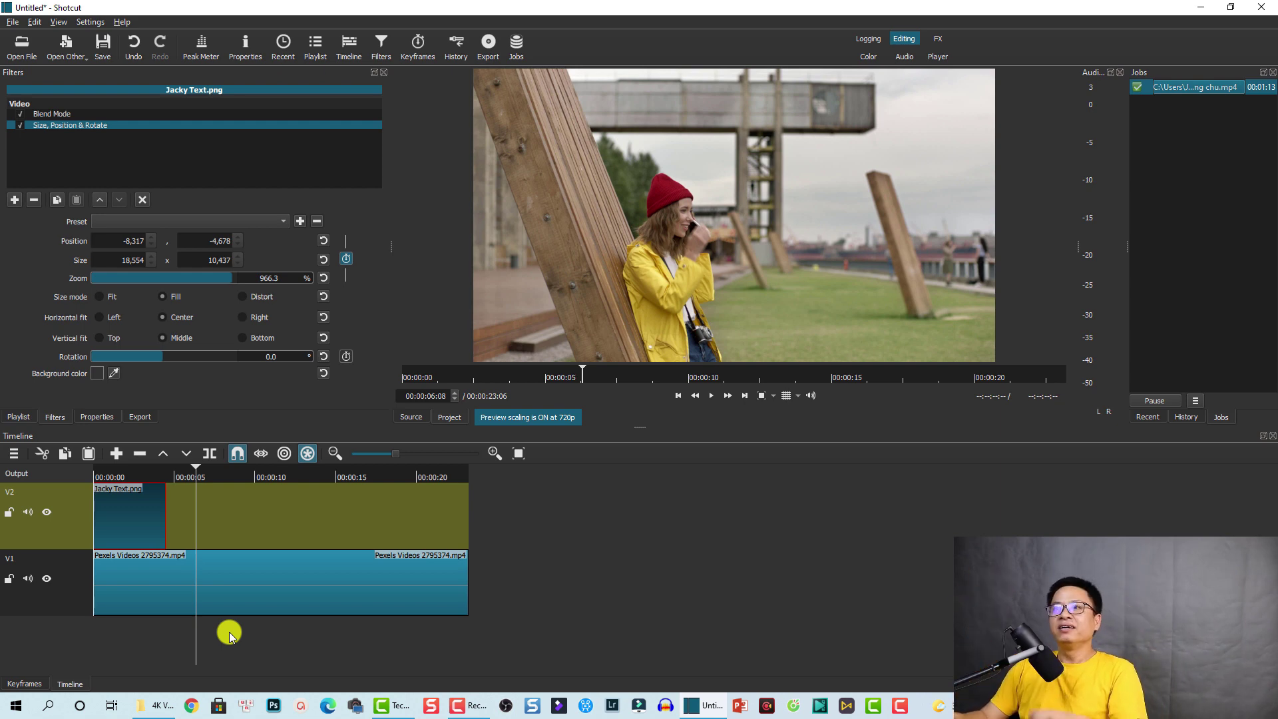
Step: Export the timeline with the YouTube preset to the Desktop as an MP4 named Jacky Video Effect, accepting the free-space prompt
left_click(490, 48)
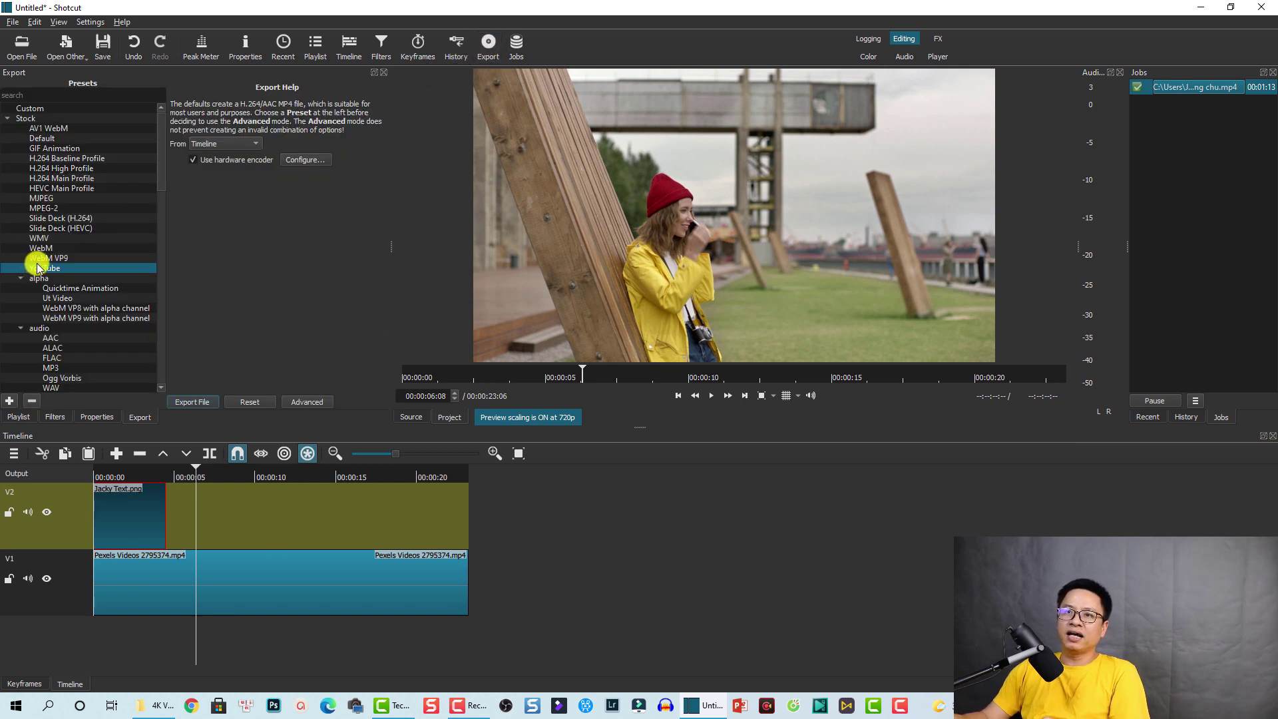
left_click(189, 403)
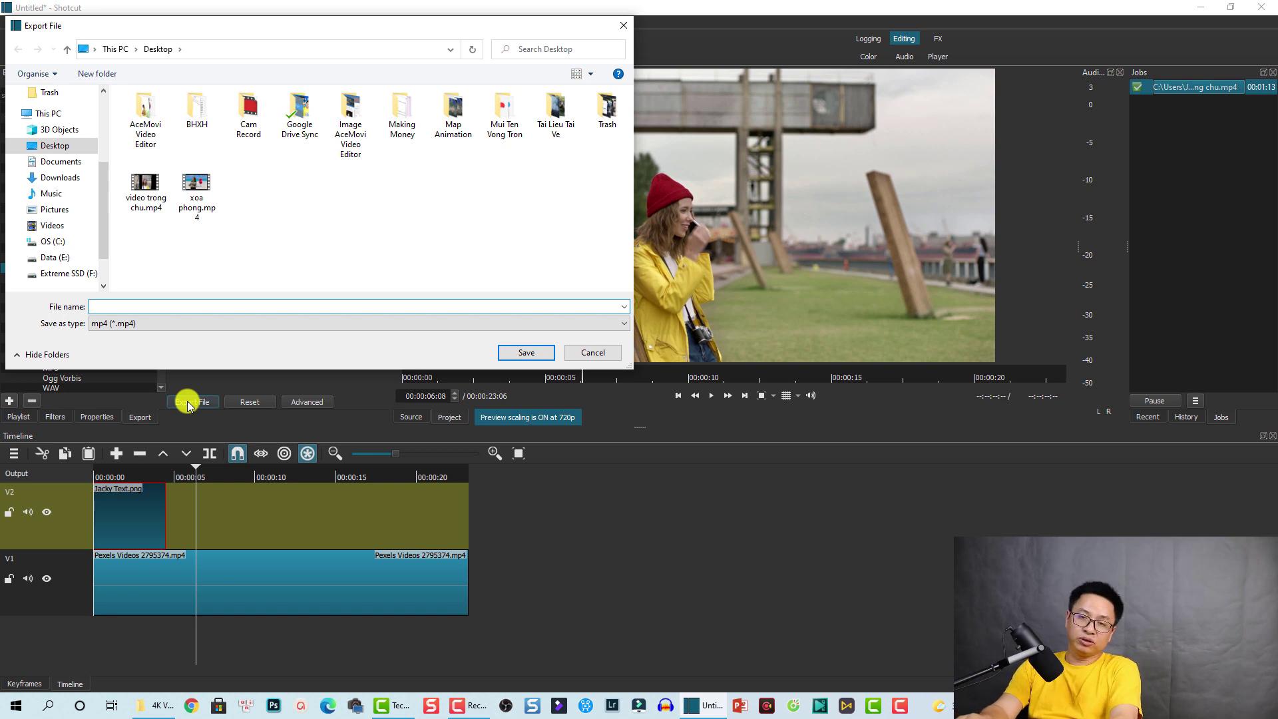
type("Jacky Video Effect")
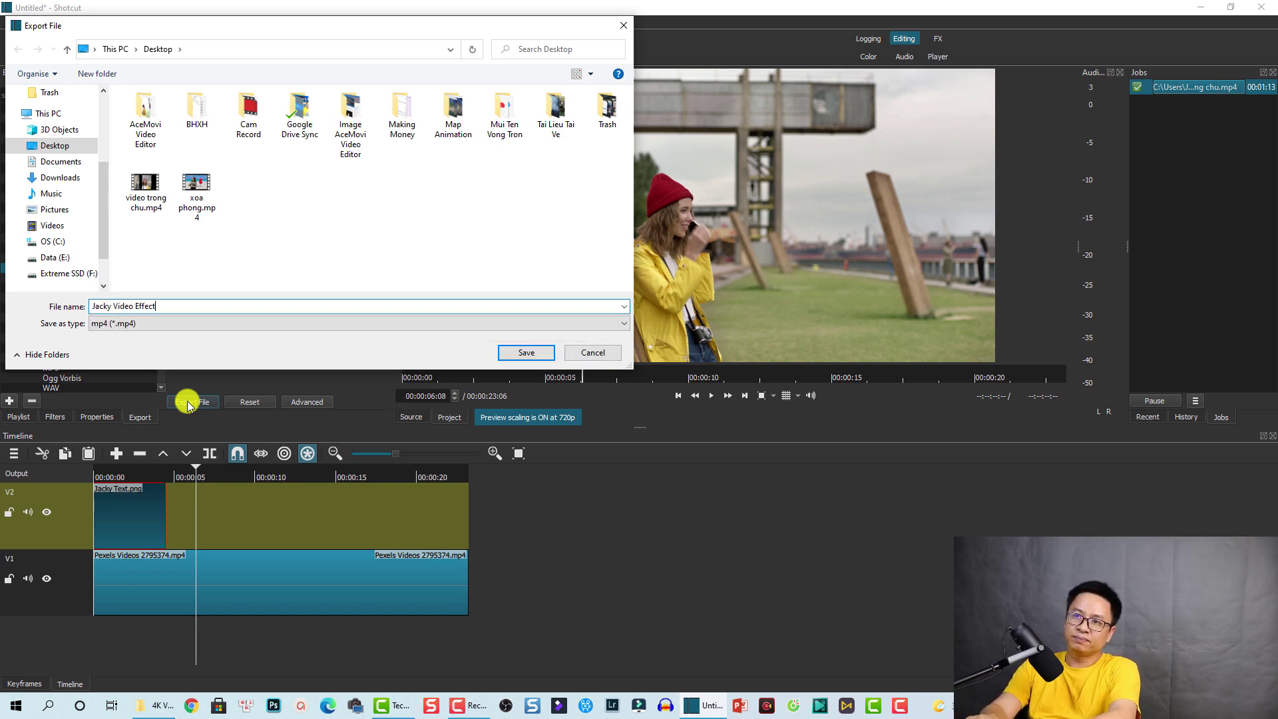
left_click(526, 353)
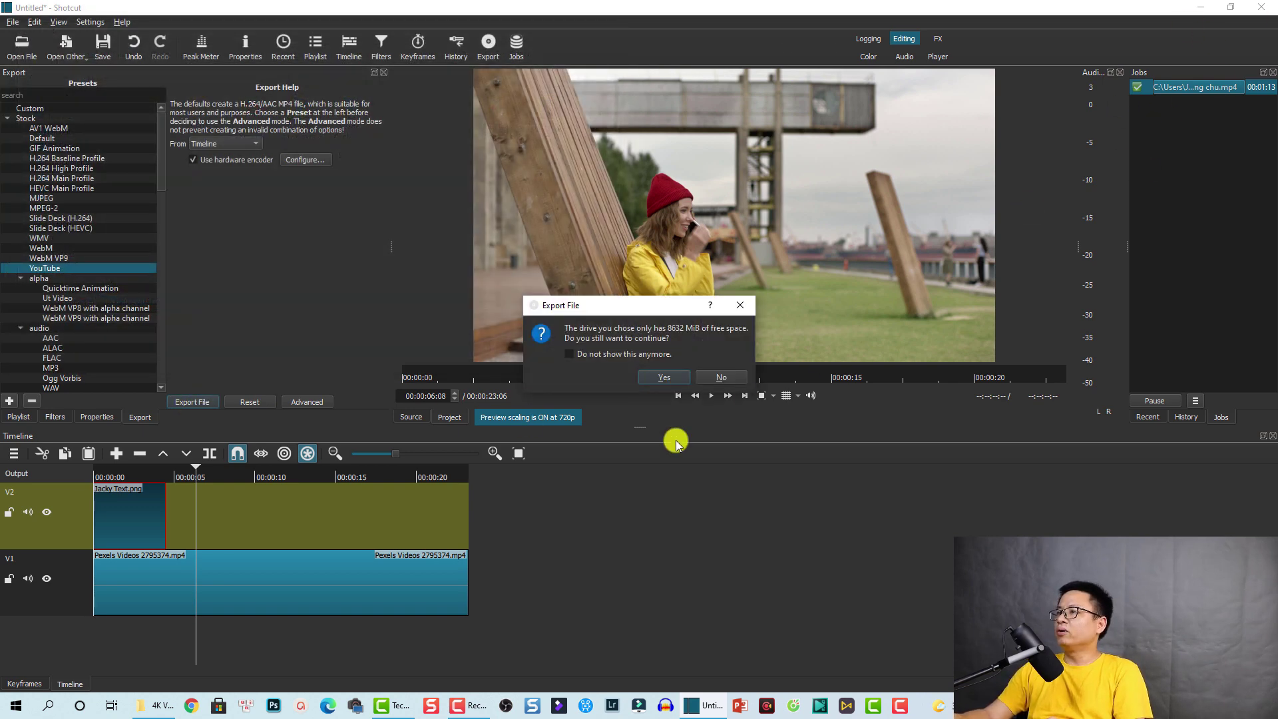
left_click(663, 377)
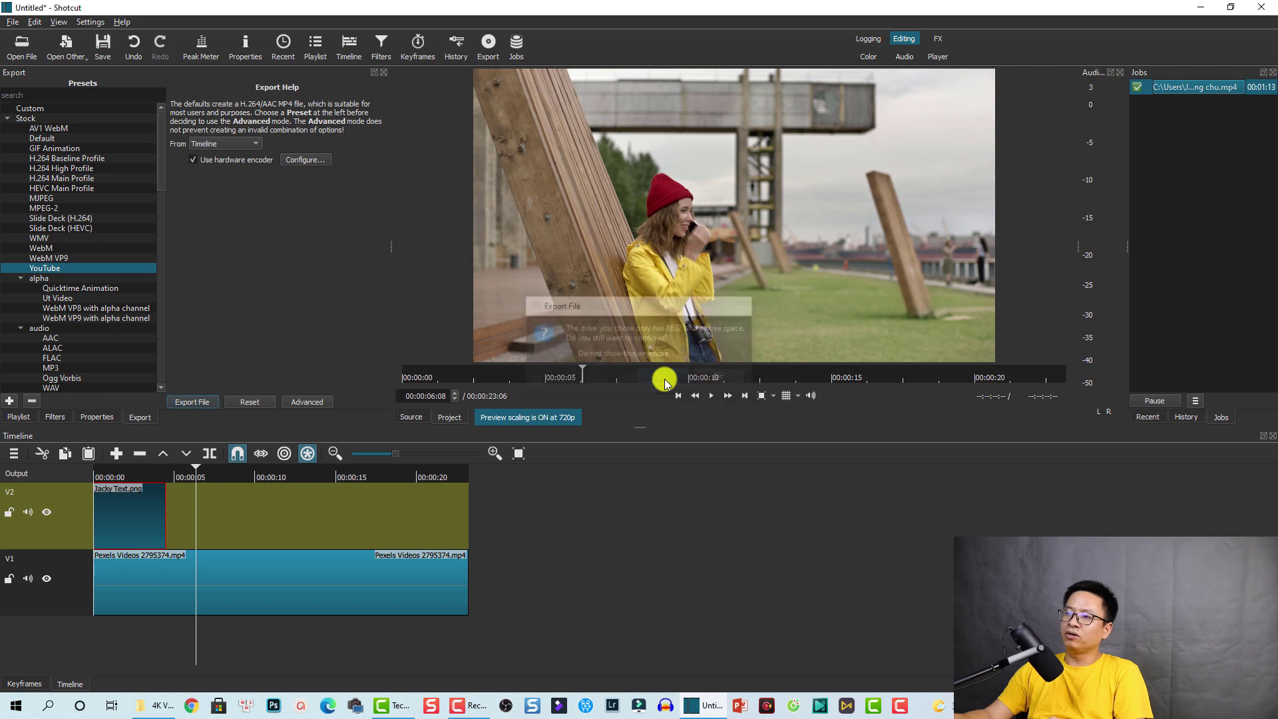